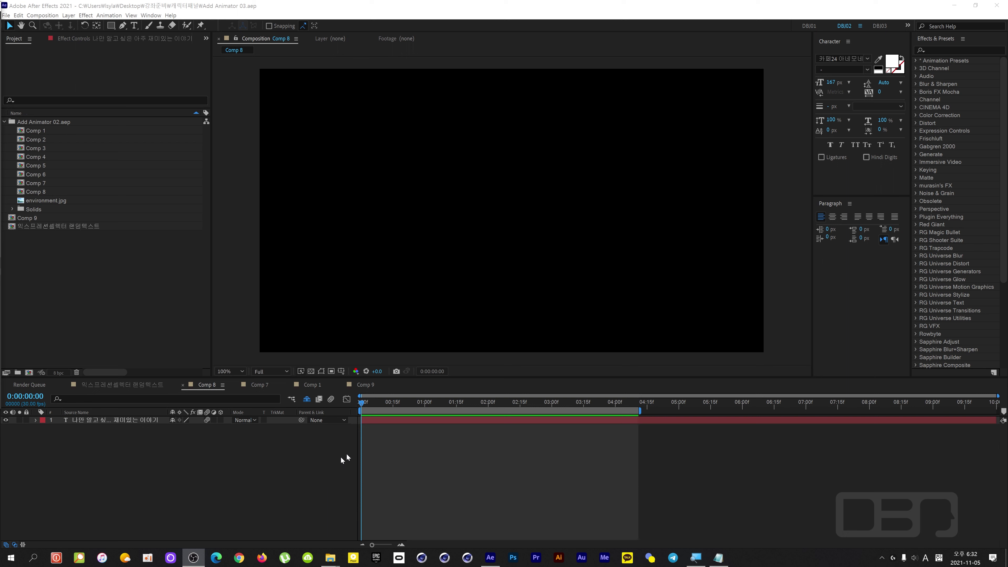
Play back Comp 8's text animation from the first frame several times to examine how the words move and settle.
click(361, 402)
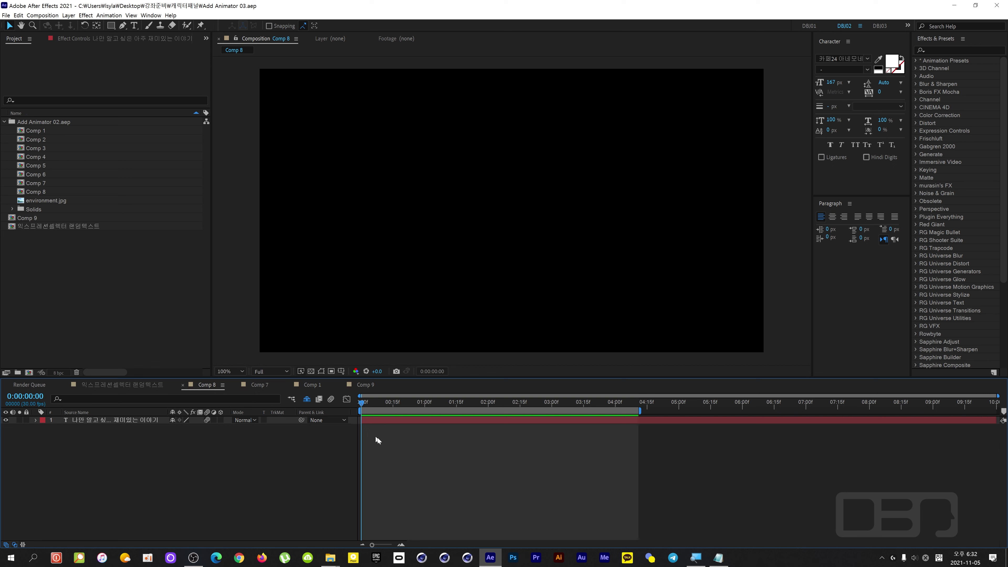
key(space)
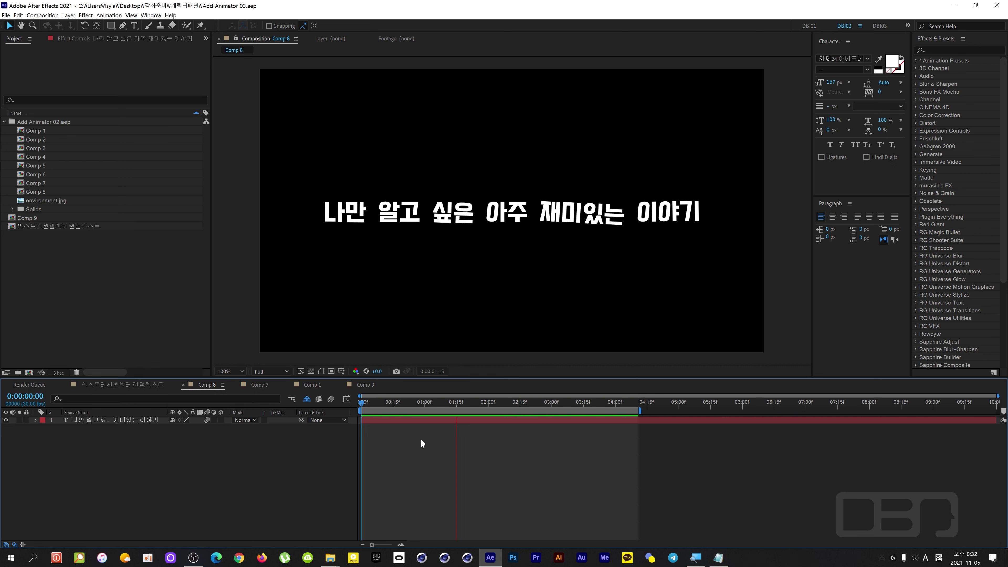
key(space)
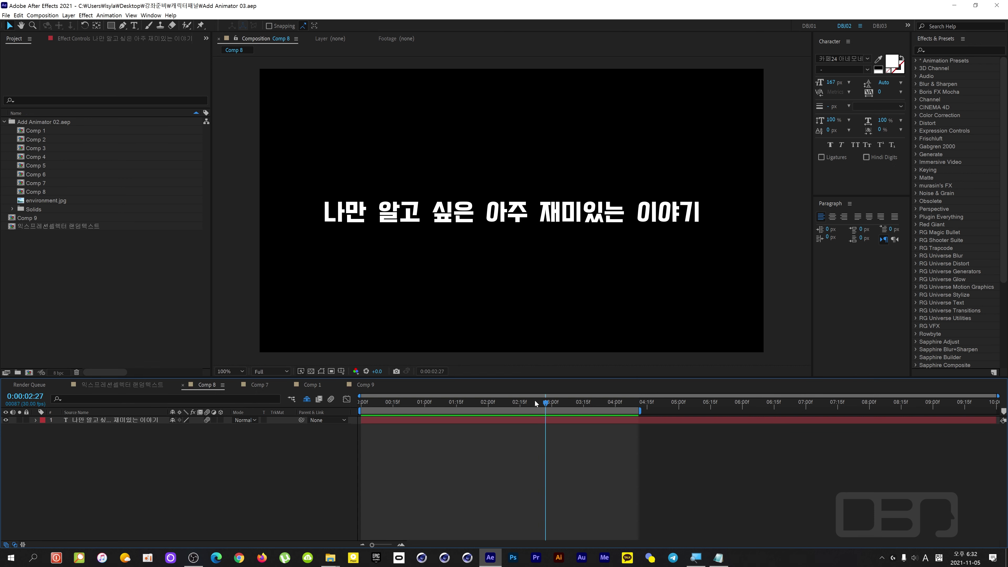
drag(535, 403, 350, 414)
key(space)
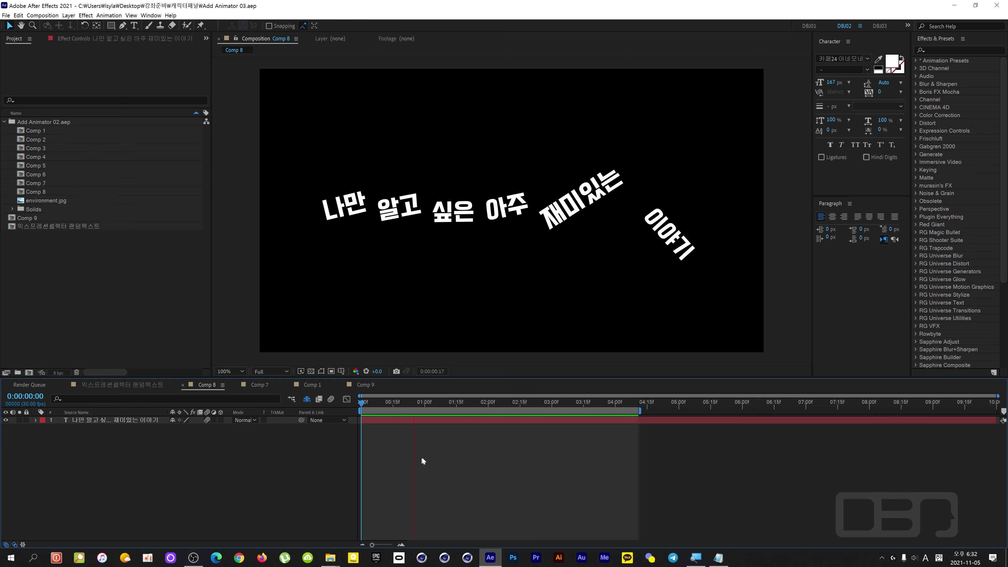
click(498, 403)
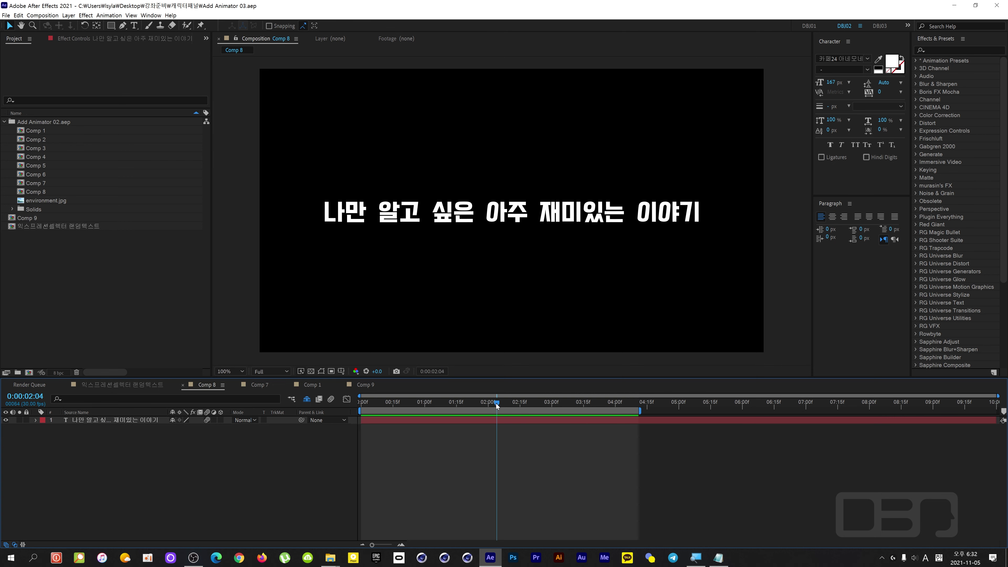
drag(496, 403, 352, 415)
key(space)
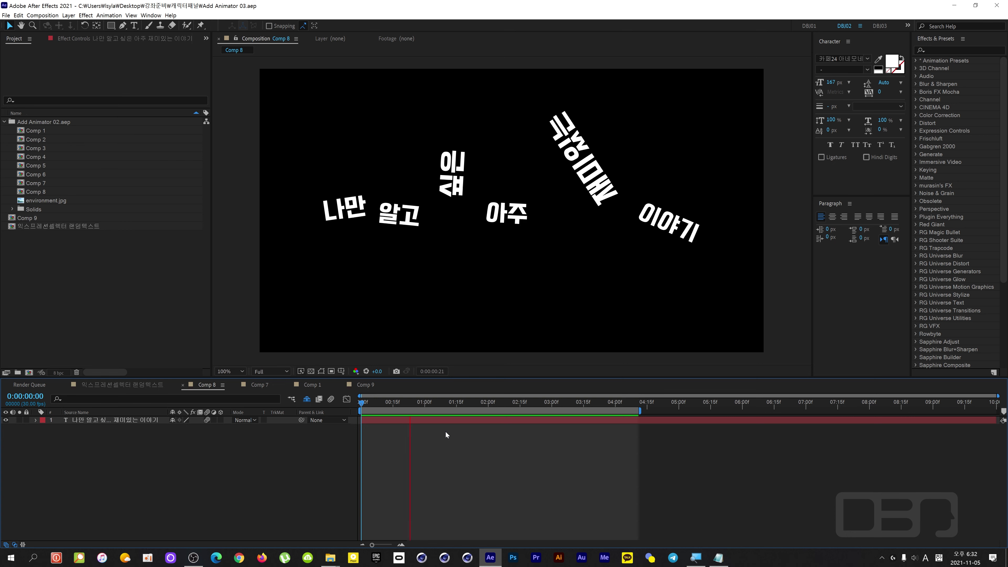
click(502, 403)
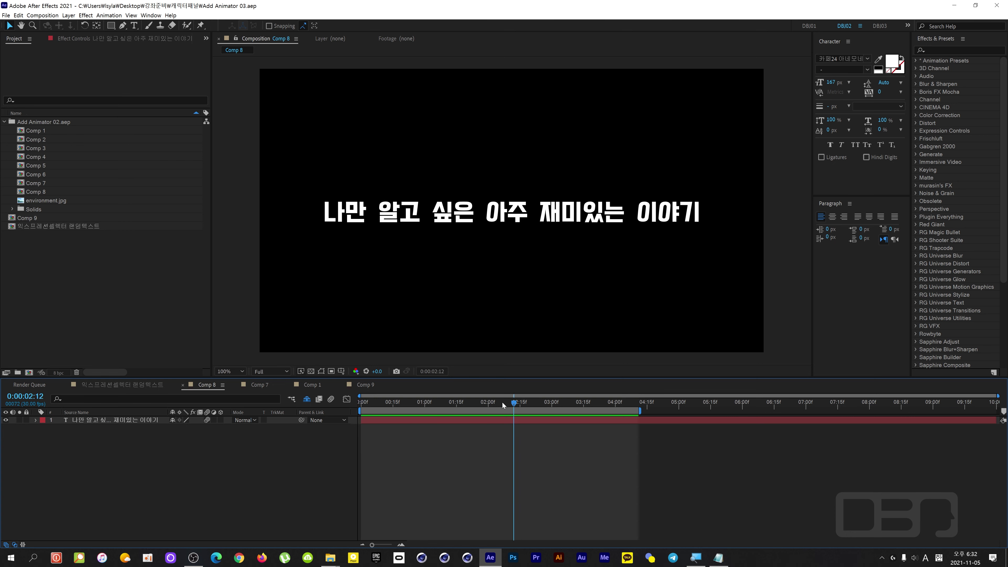
drag(502, 402, 359, 407)
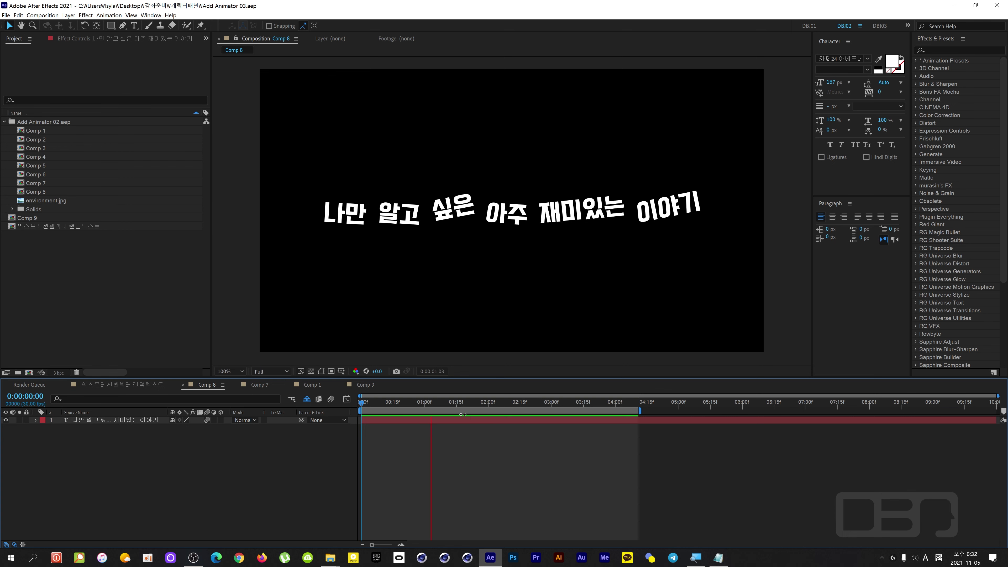
click(463, 404)
drag(462, 401, 349, 404)
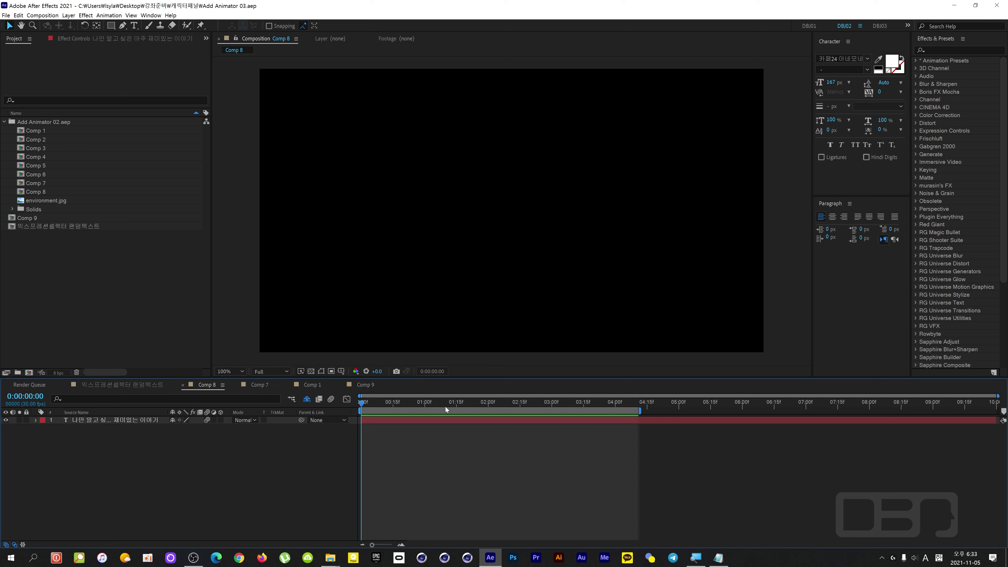
drag(360, 404, 412, 404)
key(space)
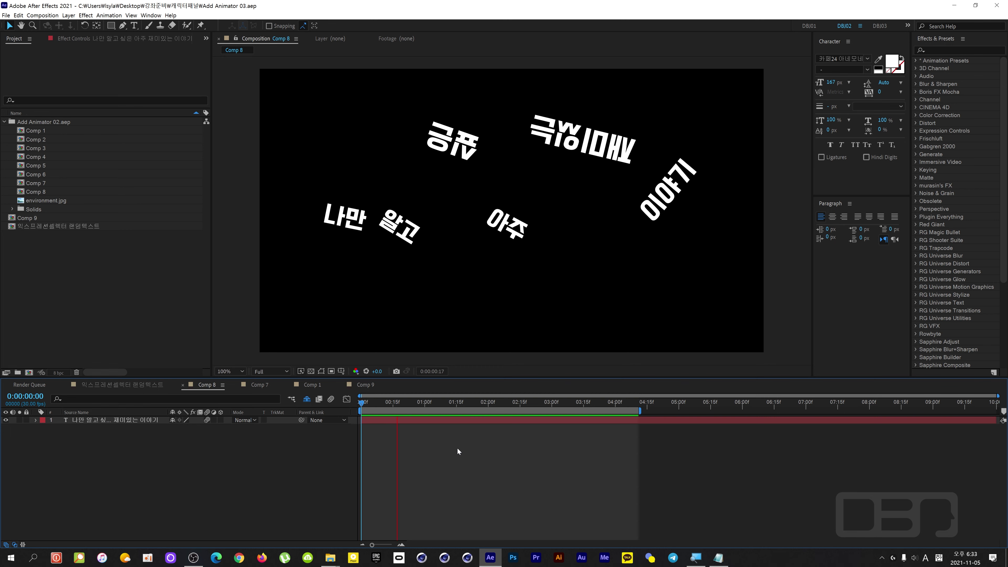
key(space)
key(space)
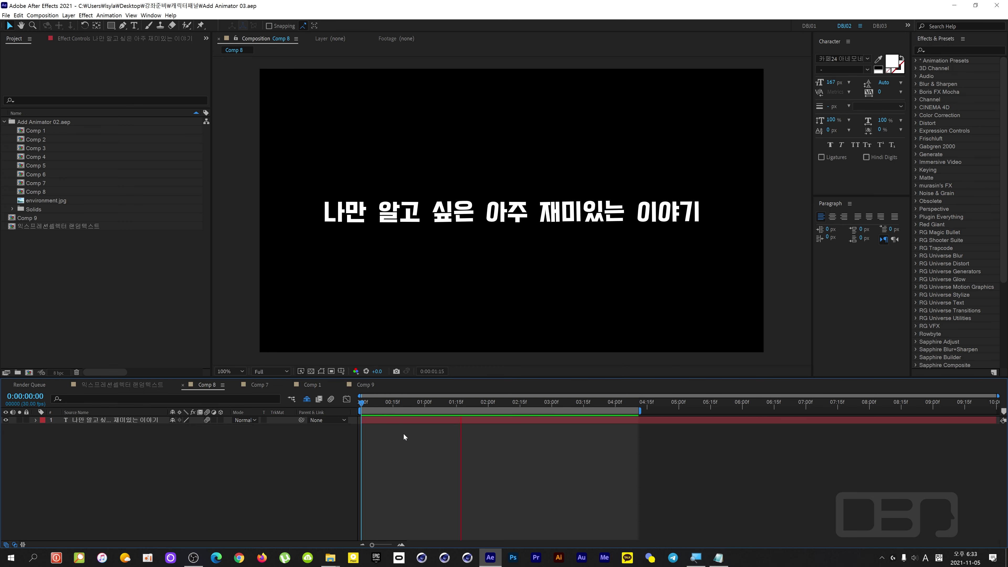
key(space)
Delete the existing Animator 1 from the text layer and return the current time to 0:00:00:00.
click(135, 419)
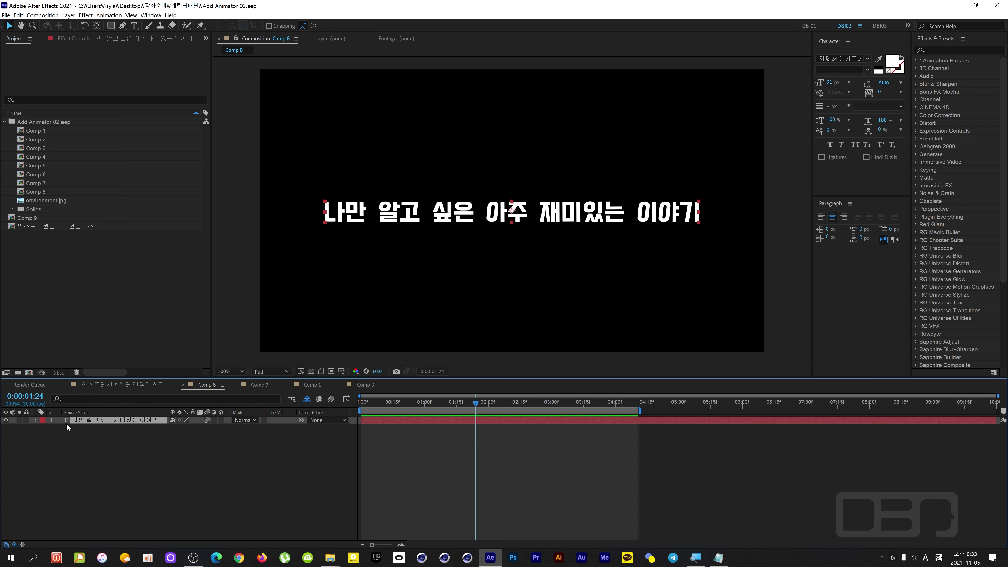
click(35, 420)
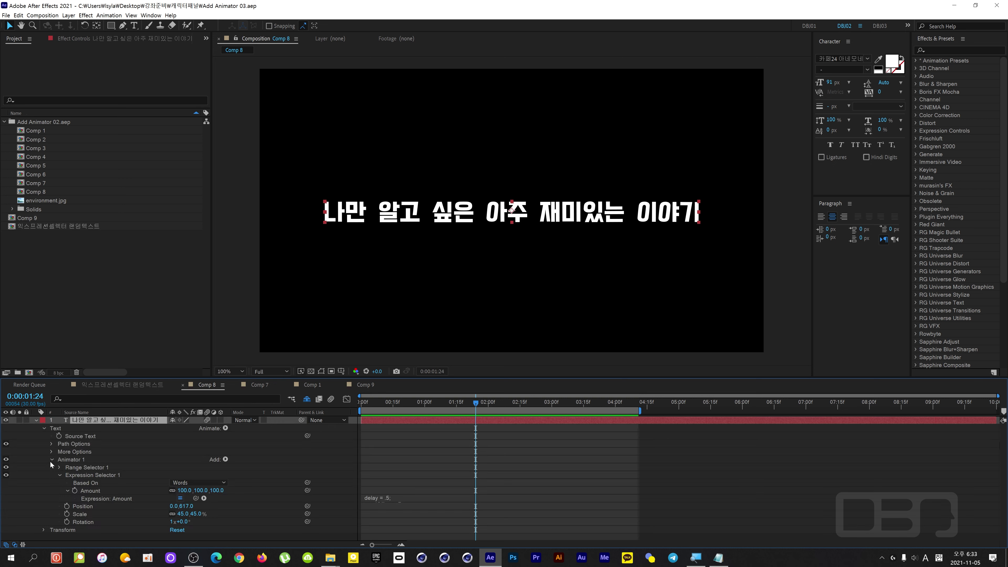
click(52, 460)
click(65, 460)
key(Delete)
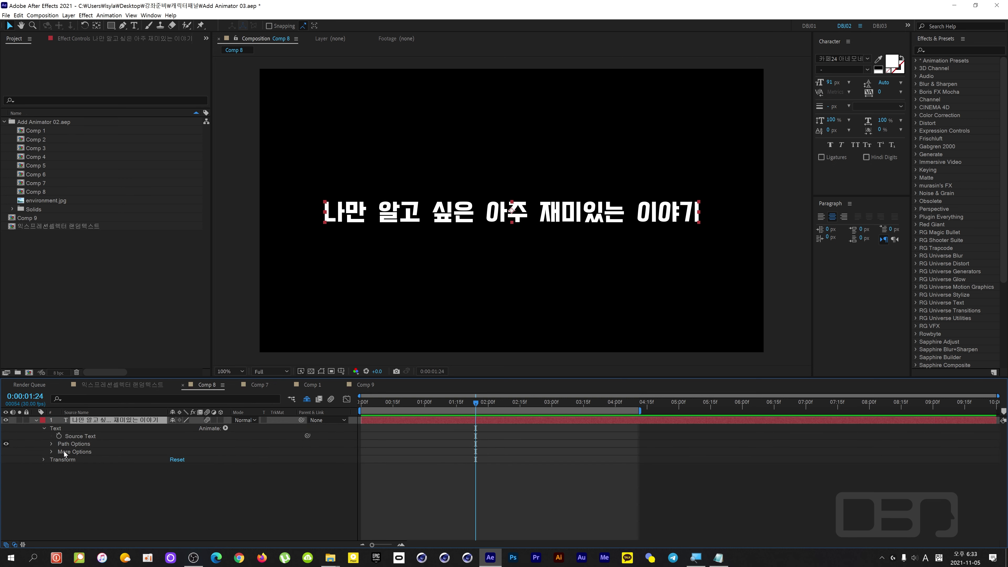
drag(425, 404, 339, 412)
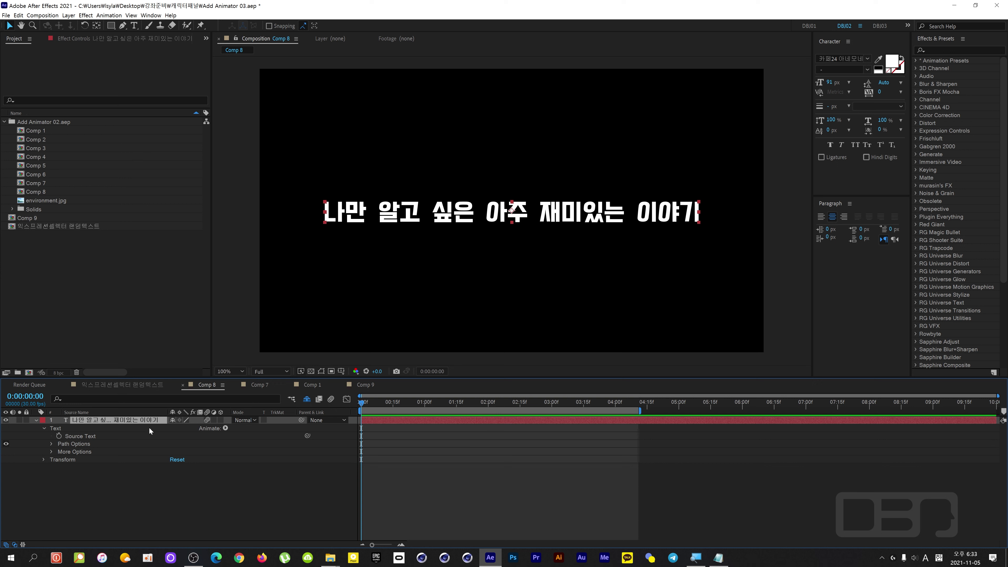
Add a new text animator with Position, Scale and Rotation properties to the text layer.
click(225, 428)
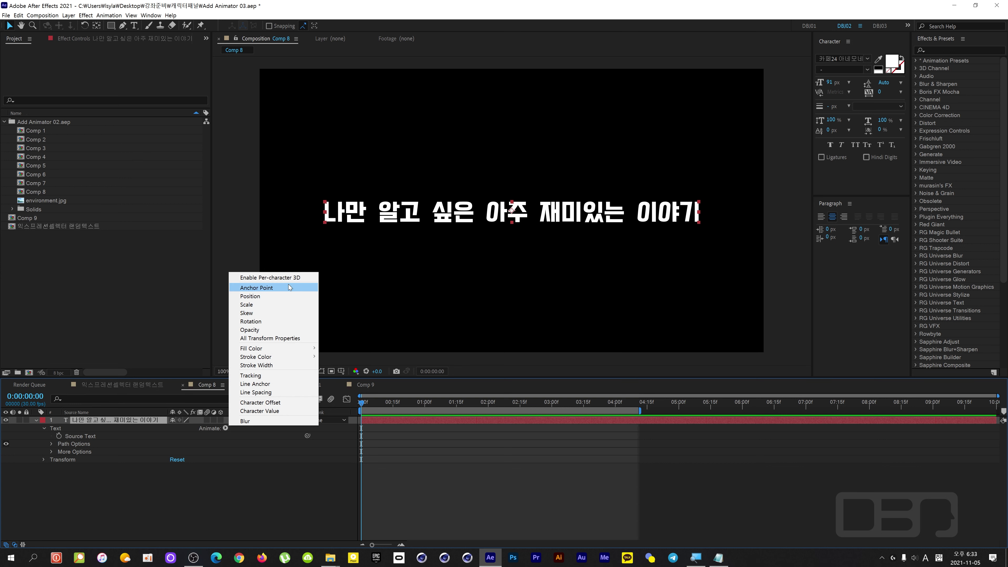
click(286, 297)
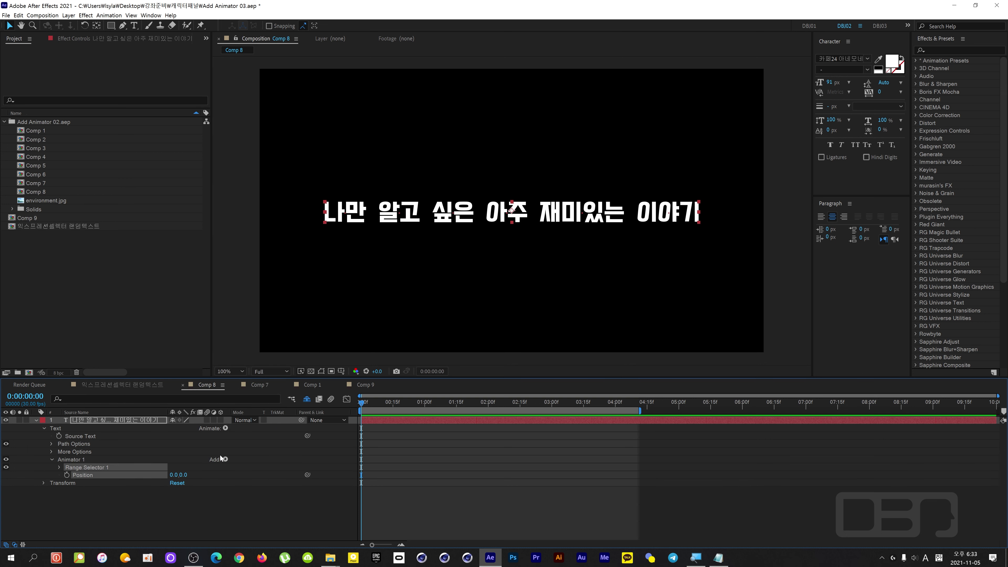
click(225, 459)
mouse_move(257, 464)
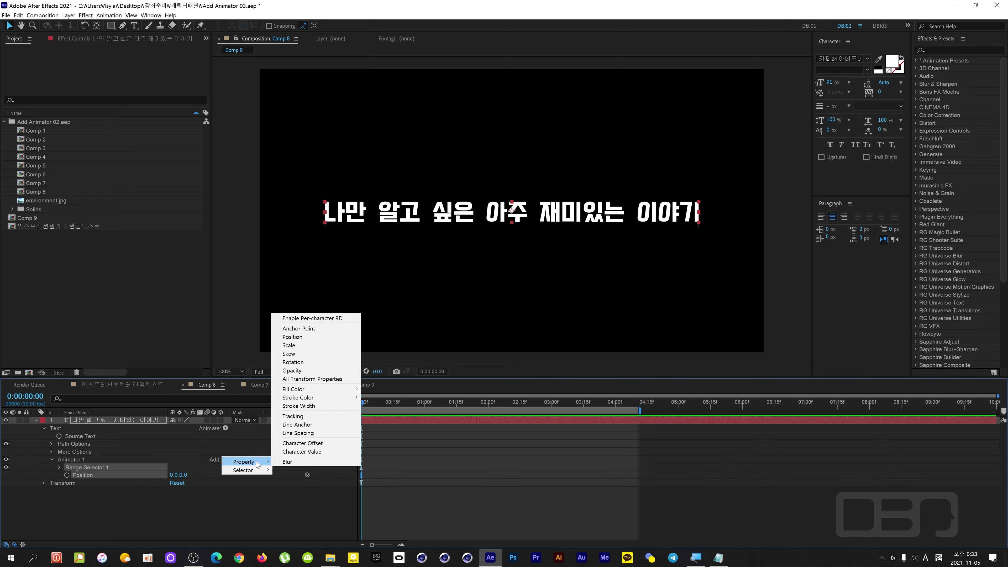
click(311, 345)
click(225, 459)
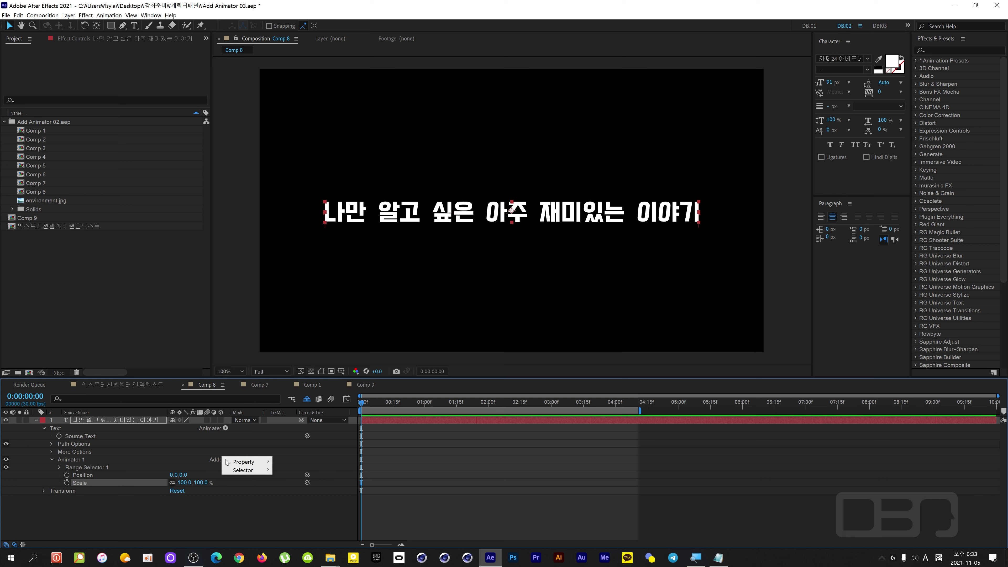
mouse_move(254, 462)
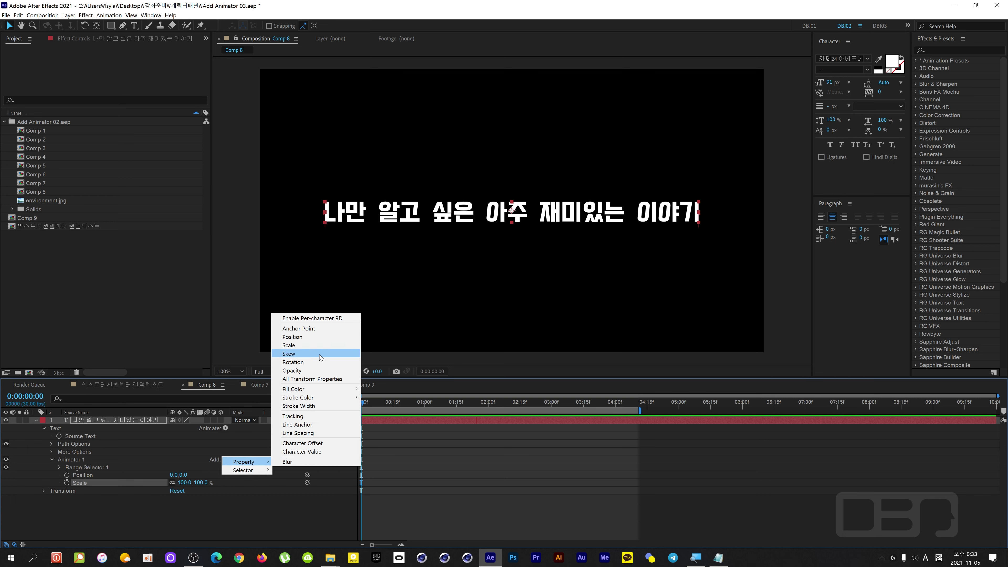
click(312, 362)
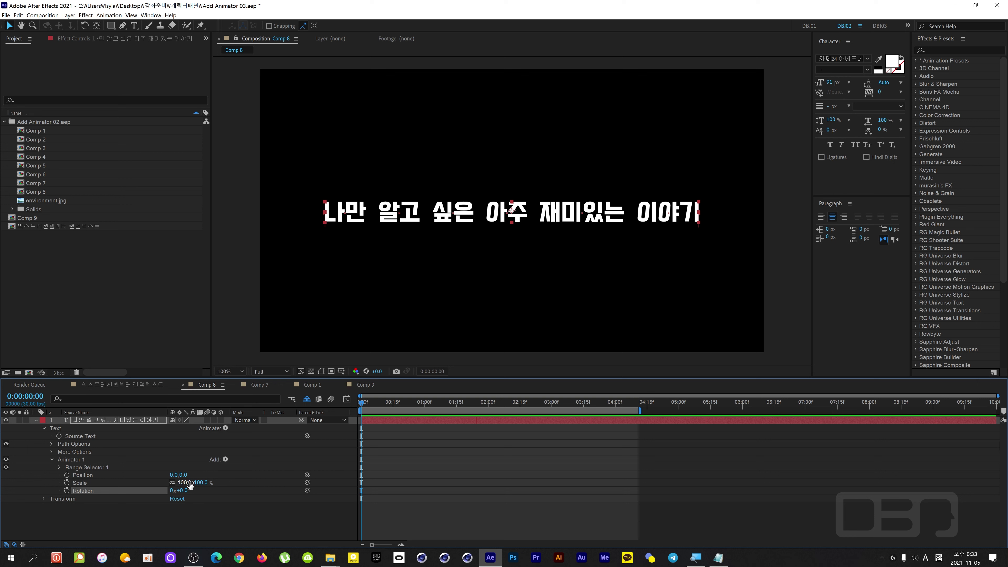
Set the animator's Position to 0, 408 and the text layer's Grouping Alignment to 0, -31%.
drag(183, 475, 377, 470)
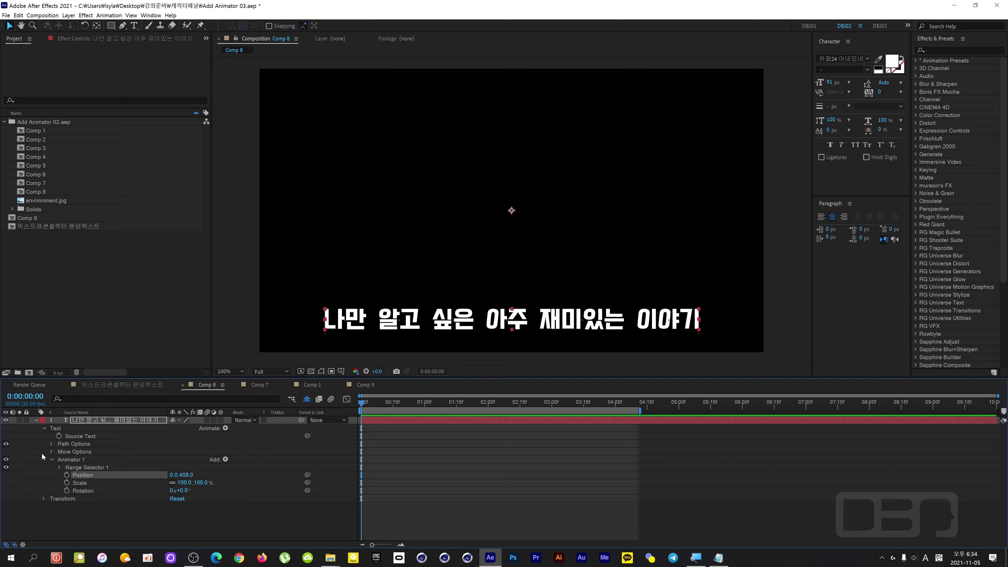
click(52, 451)
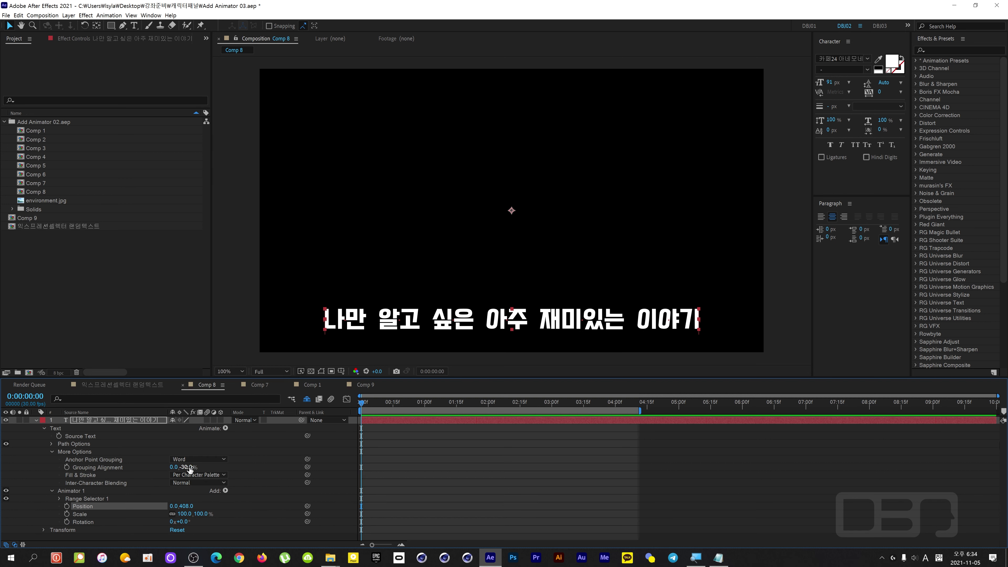
drag(189, 467, 189, 467)
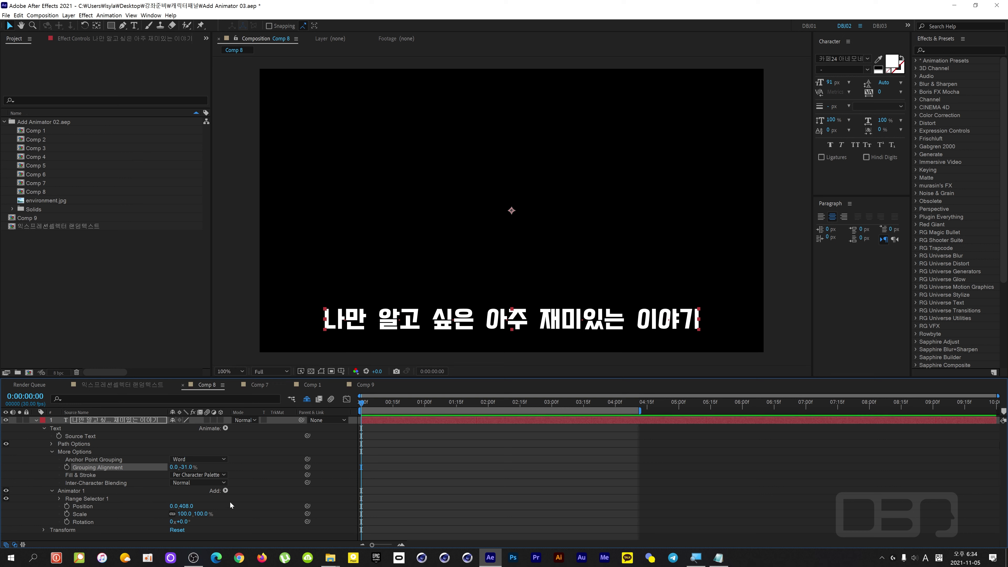
Set the animator's Scale to 39% and its Rotation to -270°.
mouse_move(185, 514)
mouse_down()
mouse_move(162, 521)
mouse_move(185, 529)
mouse_up()
click(183, 521)
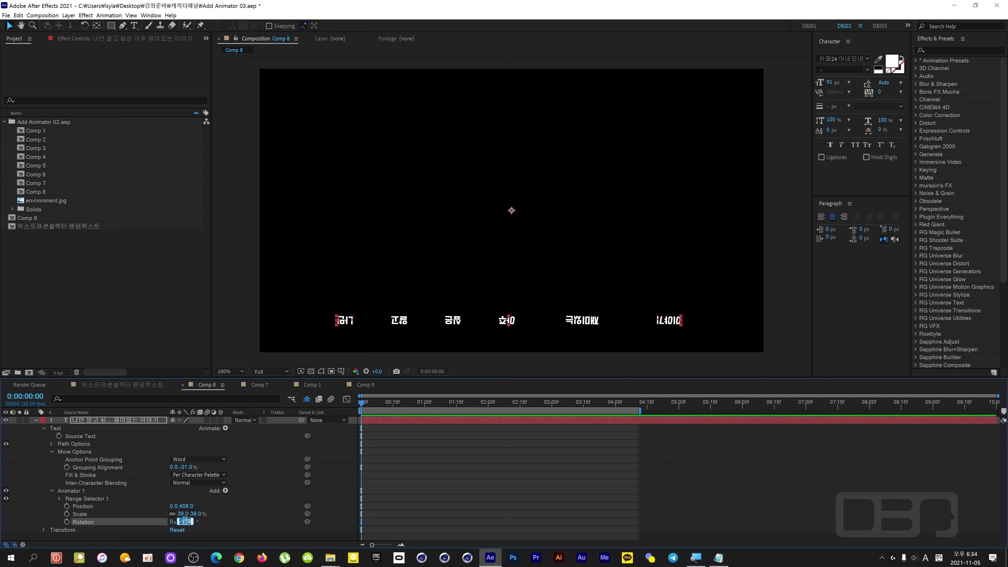
text(-270)
click(212, 521)
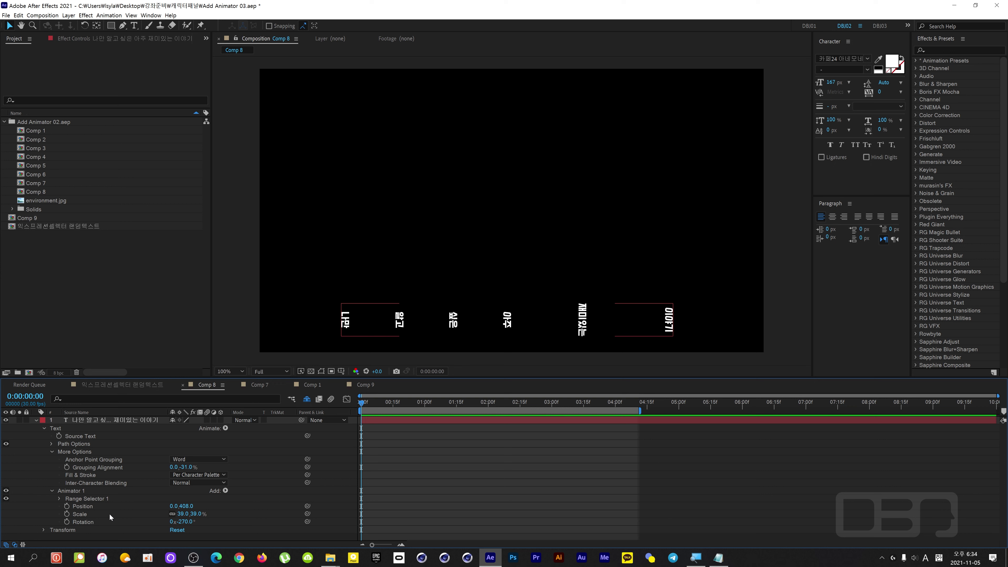
Add an Expression Selector to Animator 1.
click(74, 492)
click(225, 491)
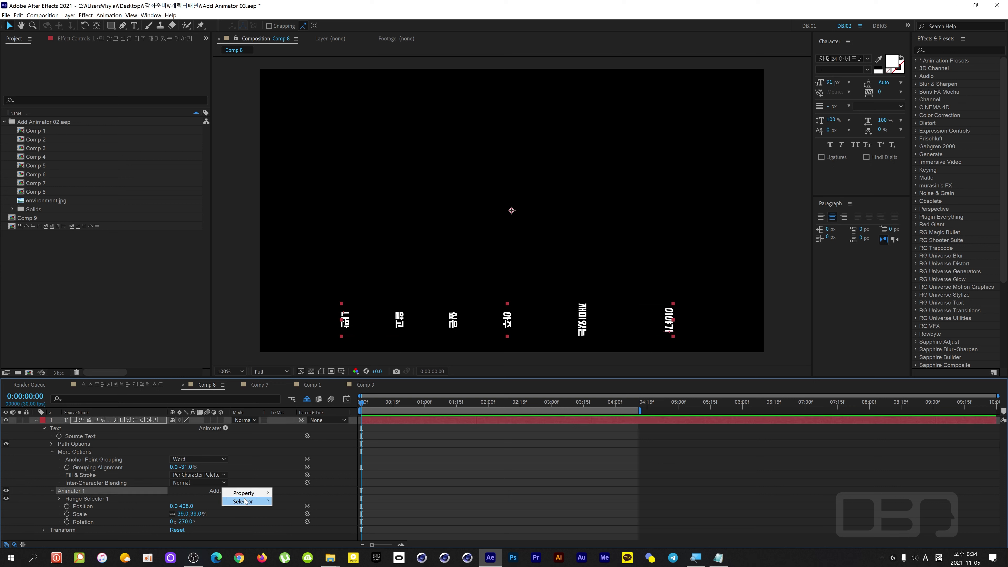
mouse_move(244, 501)
click(289, 519)
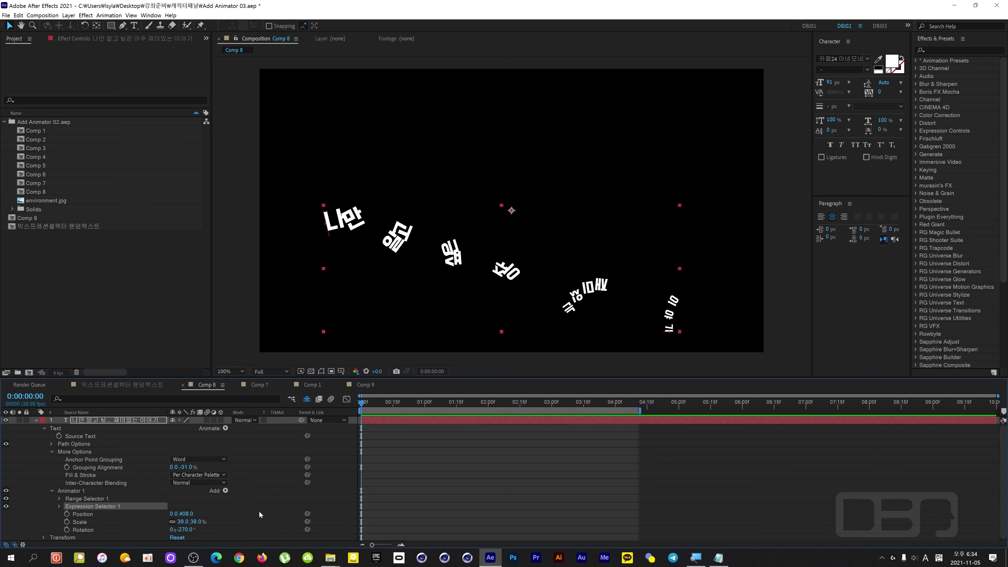
Set the Expression Selector's Based On option to Words.
click(58, 506)
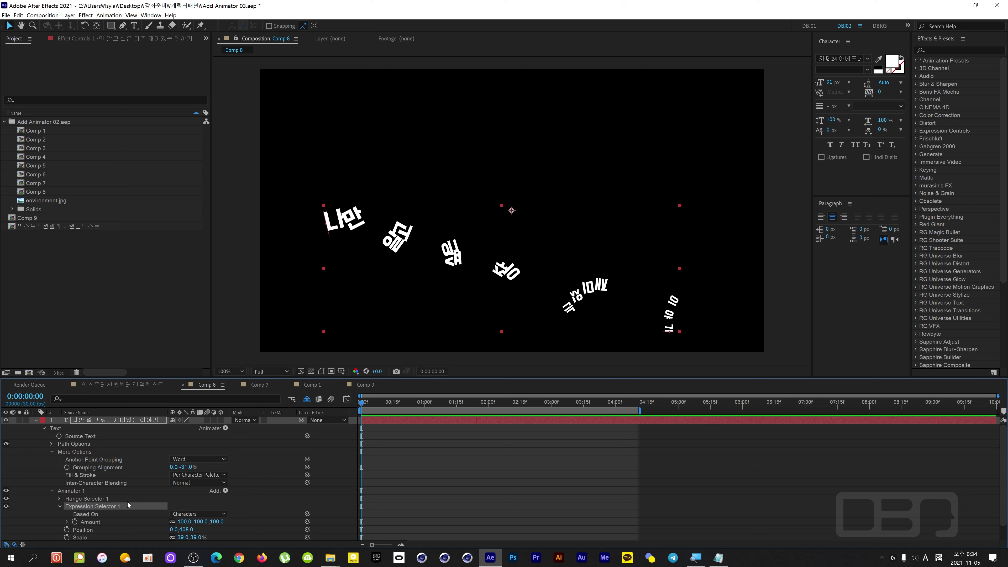
scroll(128, 502, down, 1)
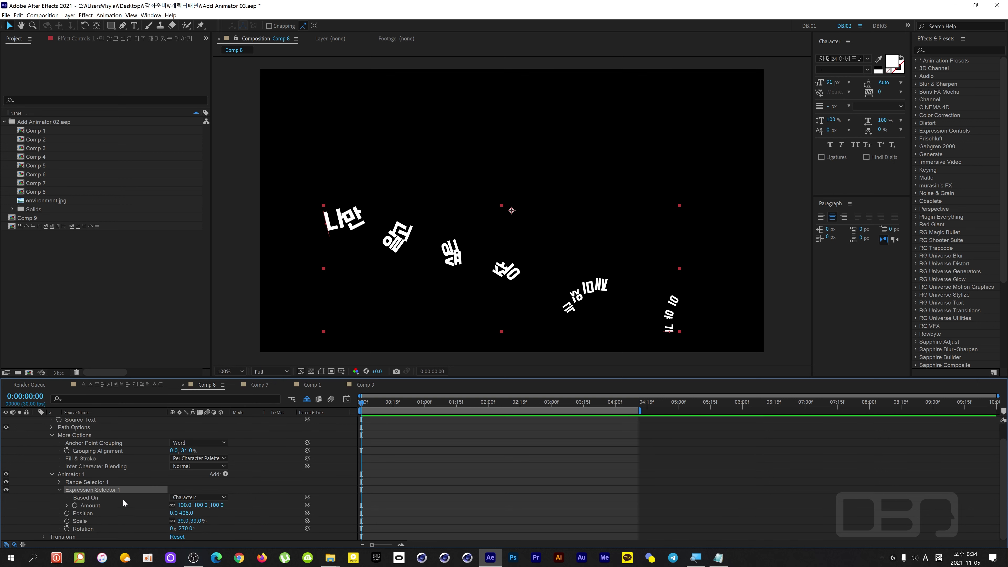
click(92, 499)
click(200, 497)
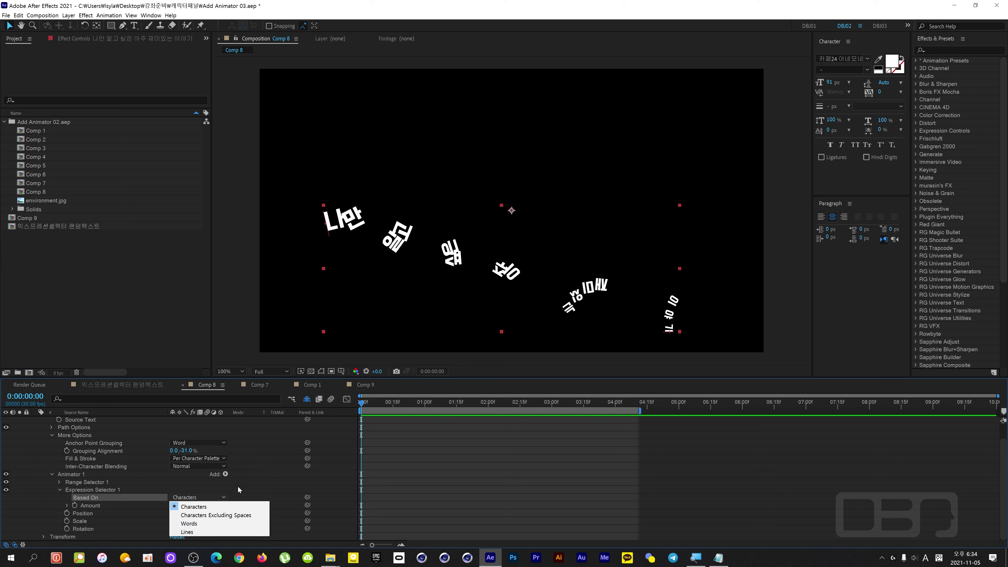
click(183, 524)
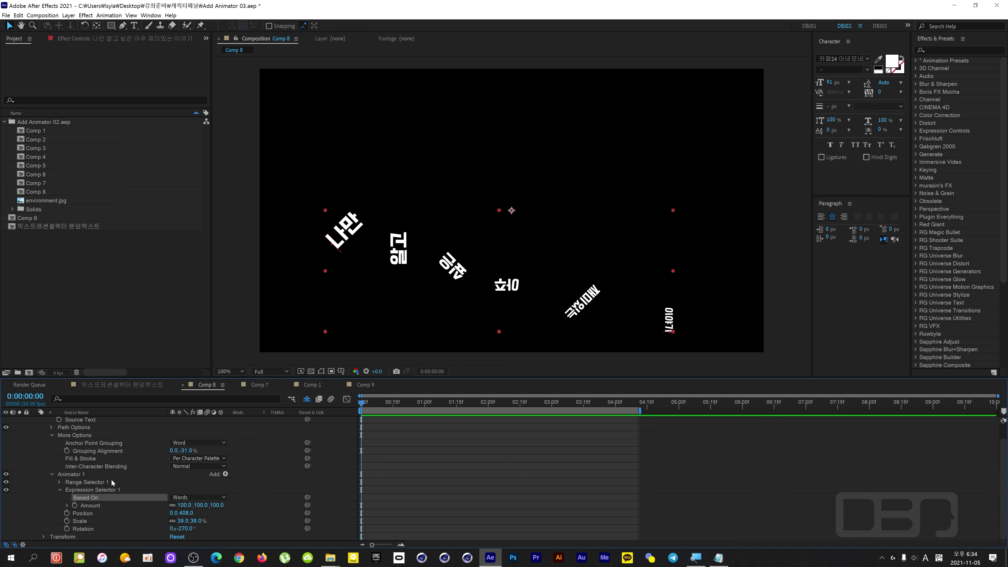
Show only the text layer's expressions, exposing the Expression Selector's Amount expression.
scroll(131, 432, up, 2)
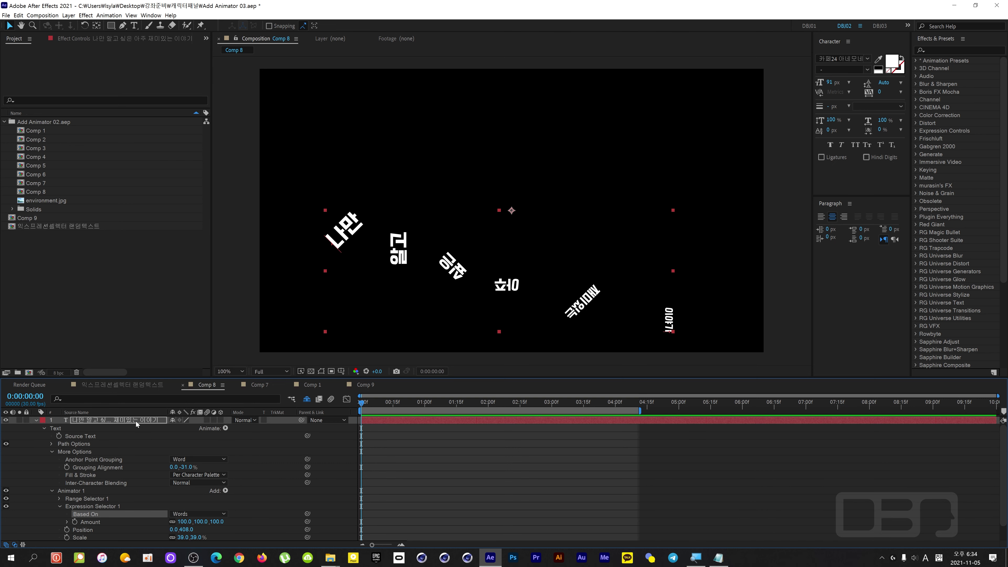
click(135, 422)
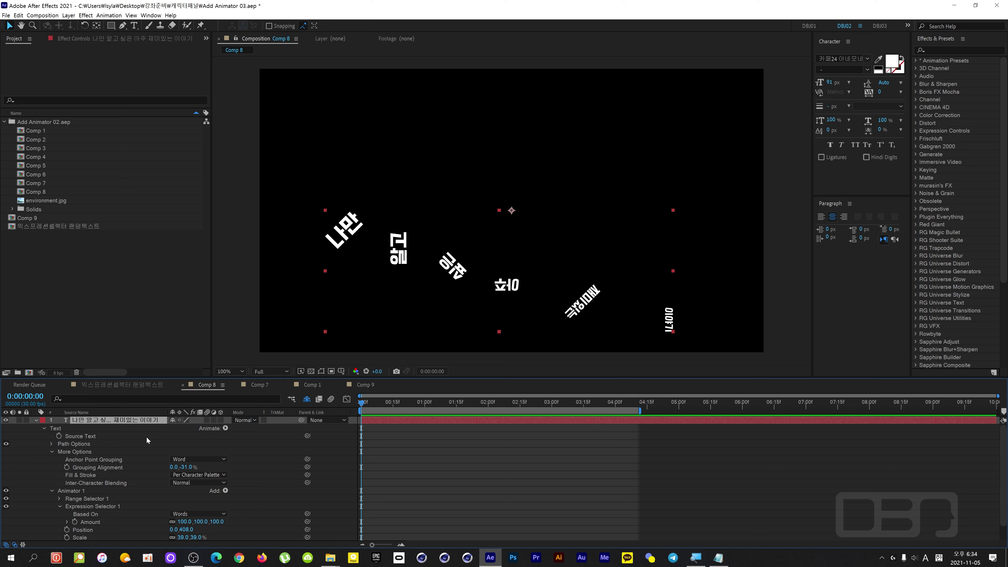
key(e)
key(e)
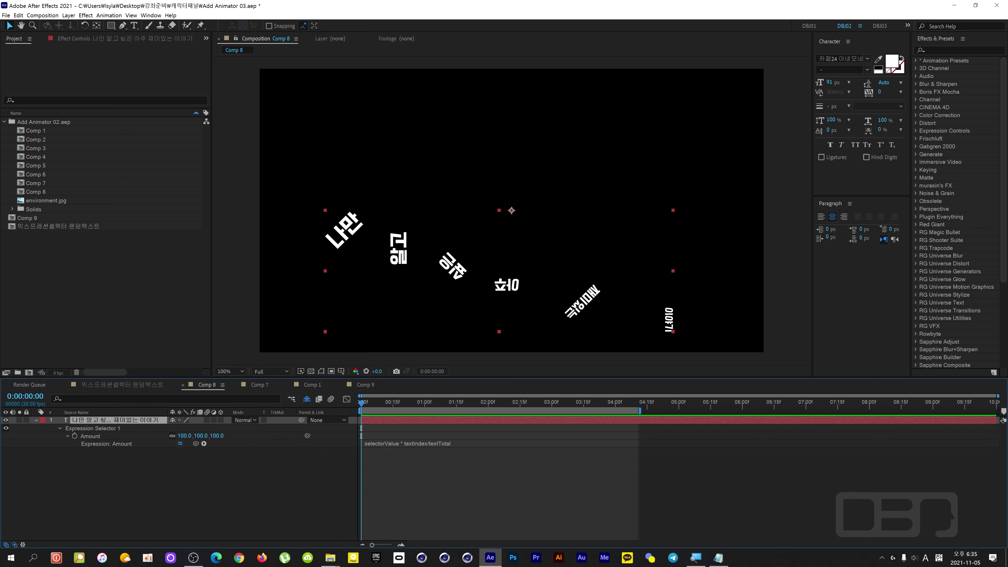
Bring the overshoot random expression in Notepad into view and examine its seed, delay, freq, amplitude and decay lines.
drag(1007, 119, 488, 161)
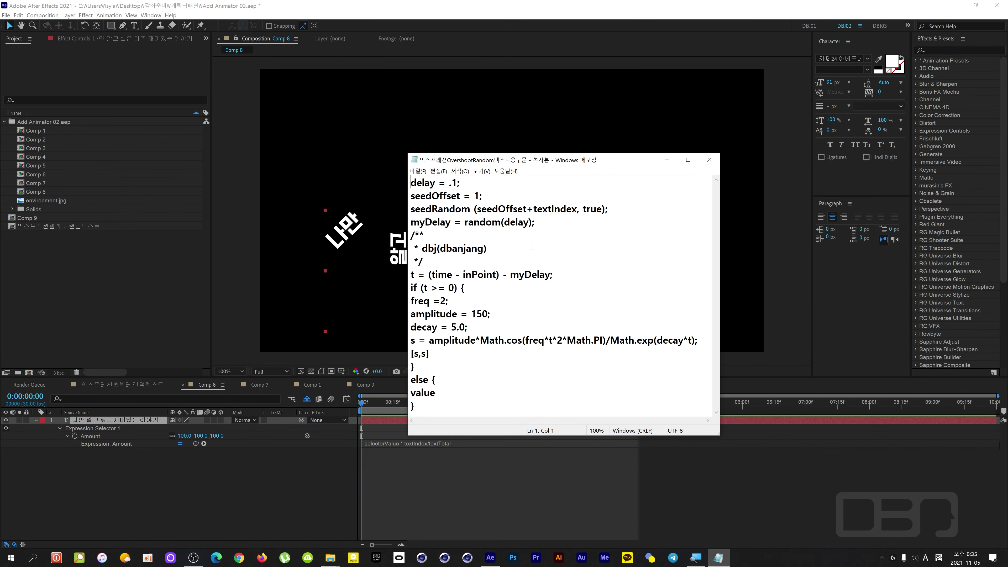
drag(583, 225, 384, 196)
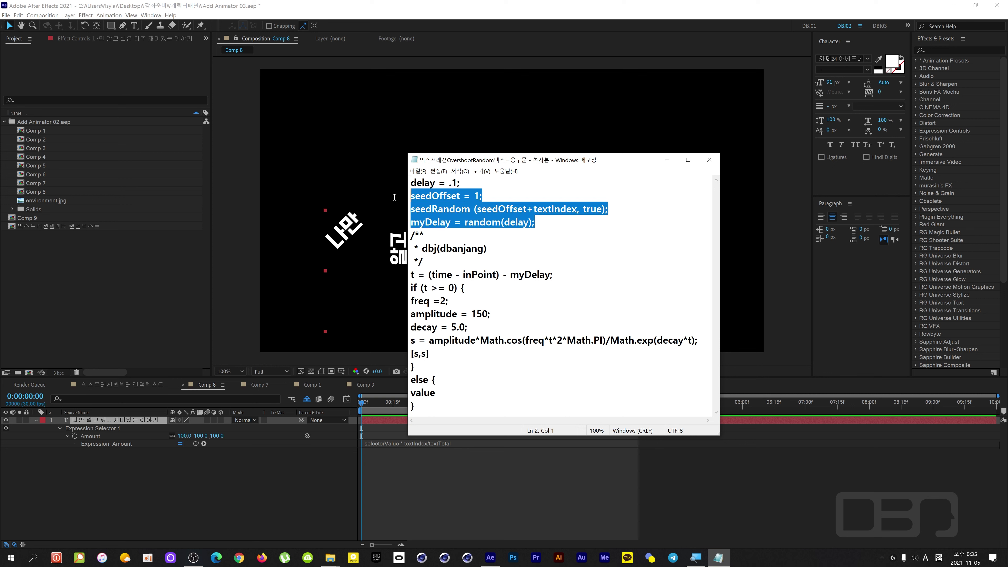
click(550, 227)
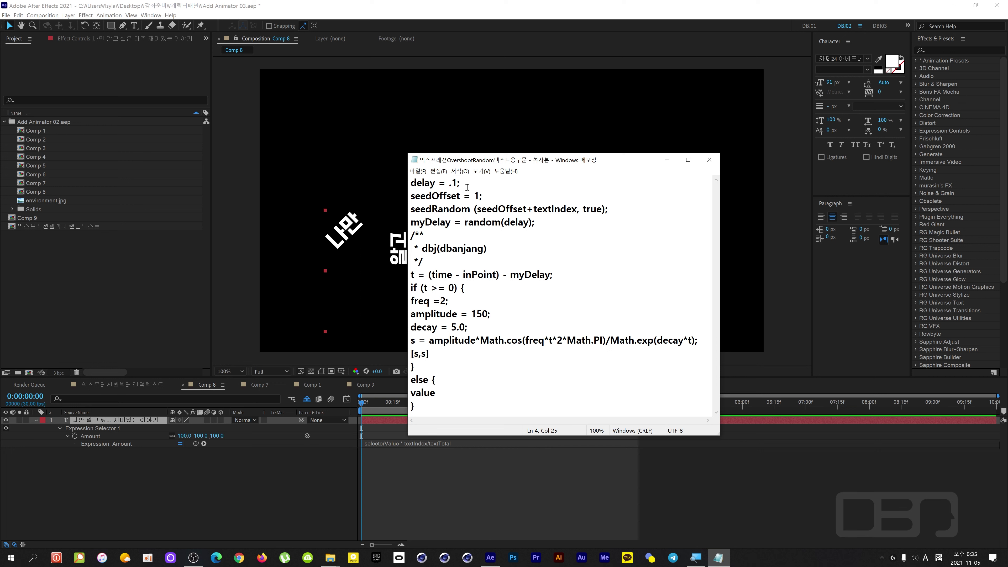
drag(467, 185, 409, 183)
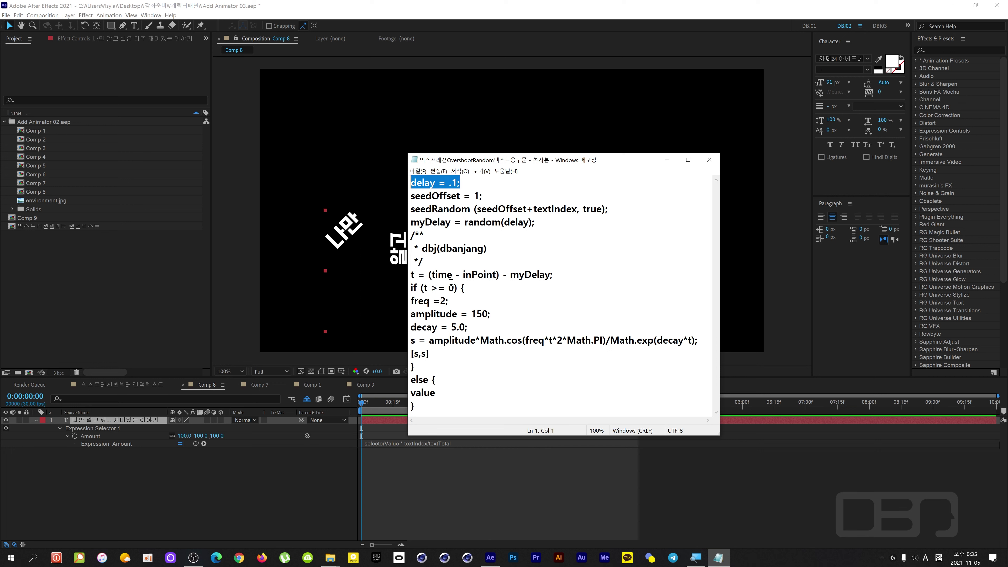
drag(462, 299, 399, 302)
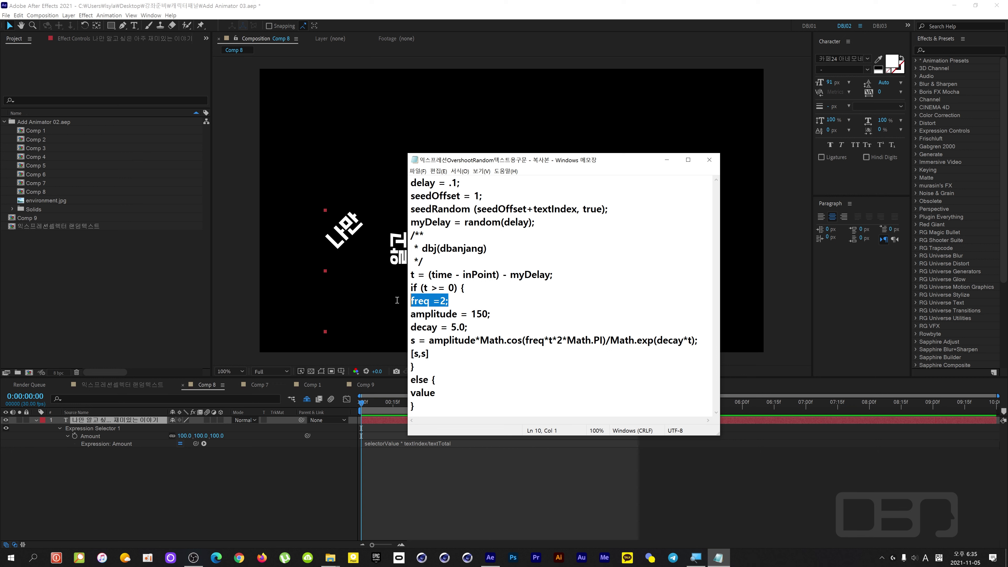
drag(492, 314, 411, 314)
click(488, 326)
key(shift+Home)
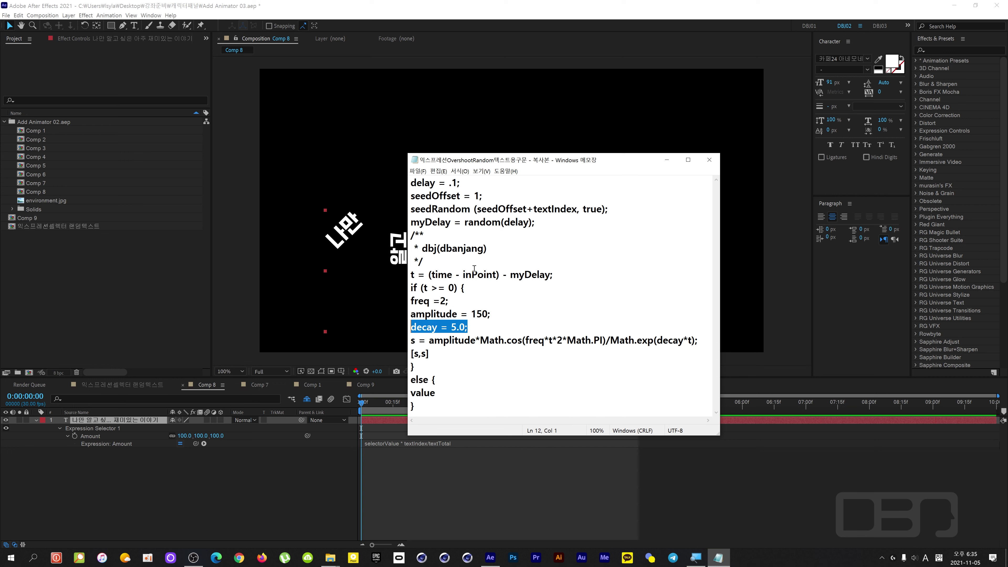
Examine how the Notepad expression uses inPoint, seedOffset, the delay value and the seedRandom call.
drag(496, 275, 463, 274)
click(508, 288)
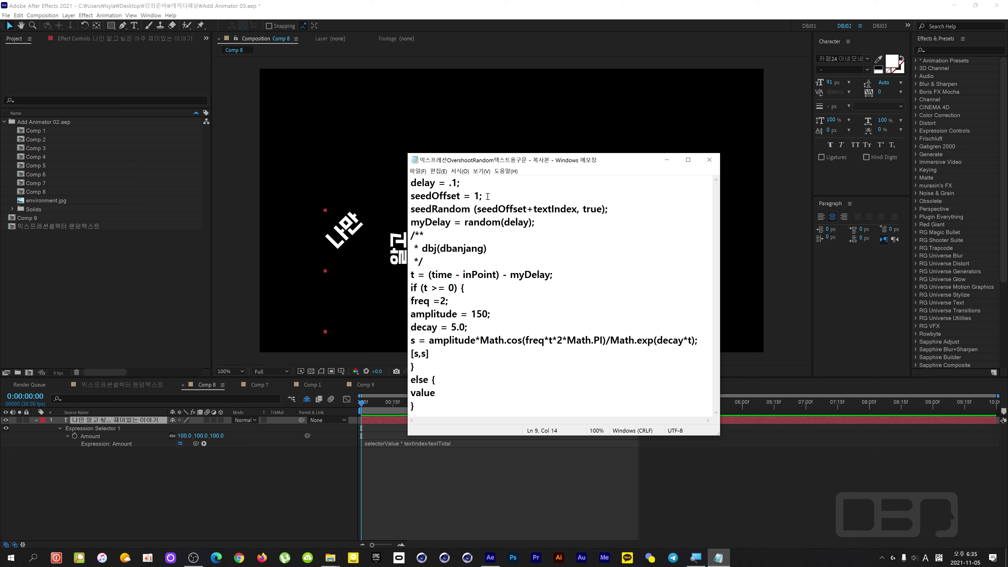
drag(488, 196, 404, 198)
click(510, 208)
drag(457, 184, 451, 185)
click(480, 194)
drag(458, 183, 454, 184)
click(483, 210)
click(495, 210)
Copy the entire Notepad expression, replace the Expression Selector's Amount expression with it in After Effects, and preview the result.
drag(416, 407, 411, 180)
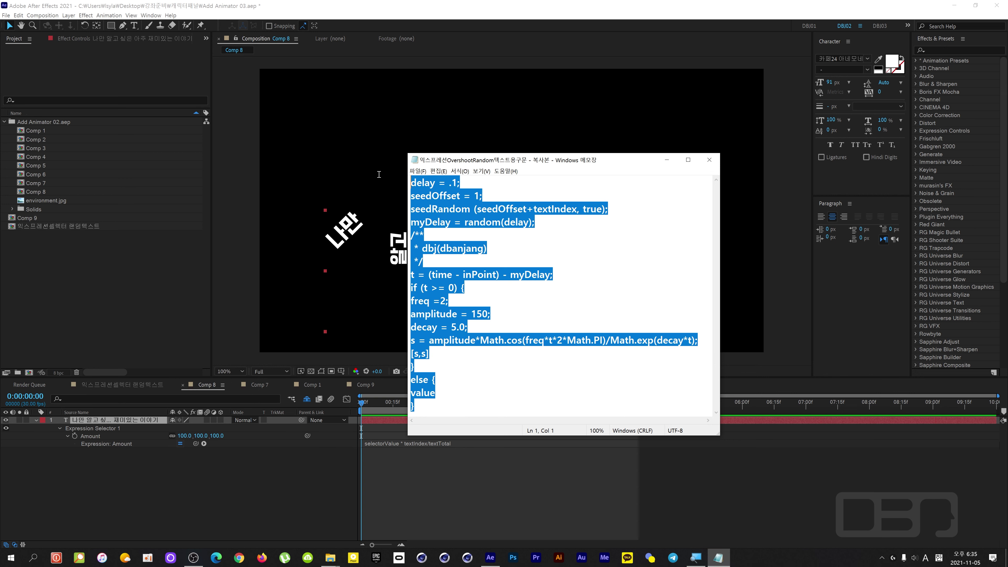
right_click(441, 192)
click(468, 215)
drag(532, 160, 1007, 85)
click(428, 442)
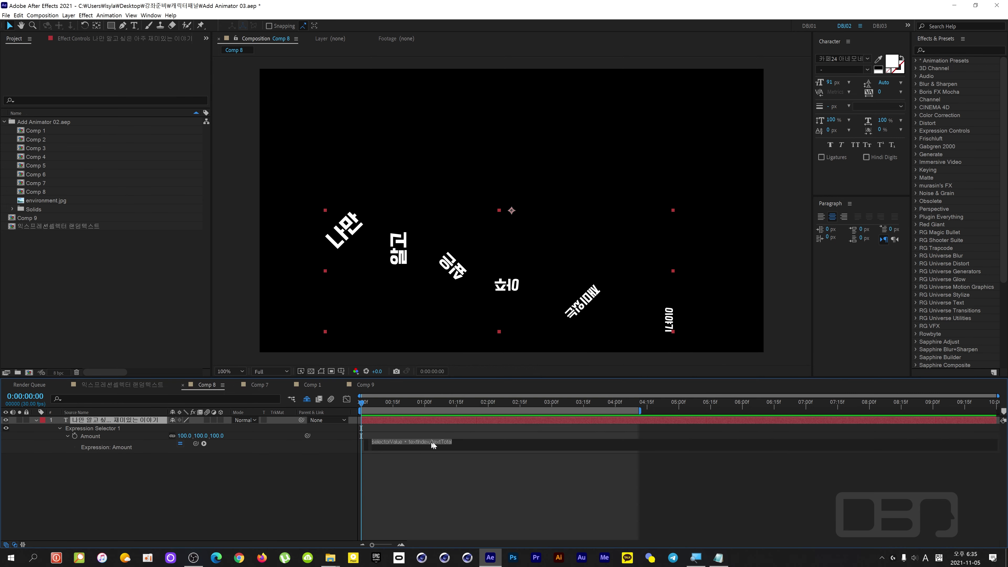
key(ctrl+v)
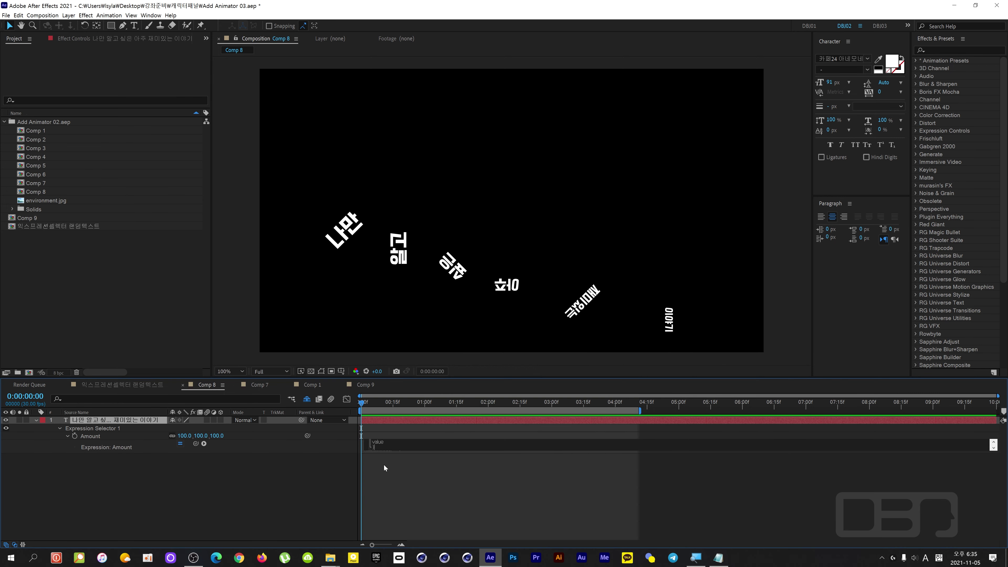
click(383, 464)
key(space)
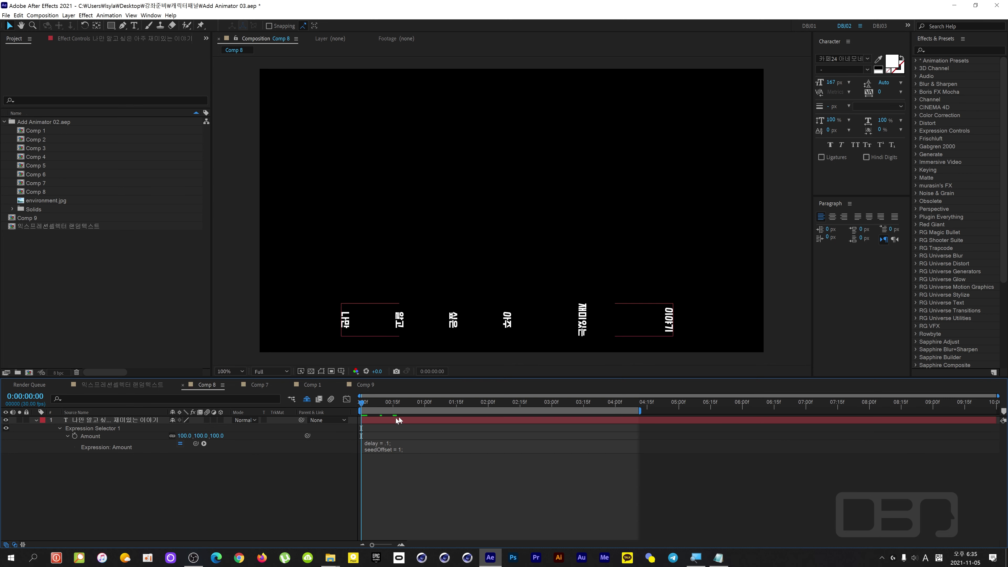
drag(435, 401, 389, 423)
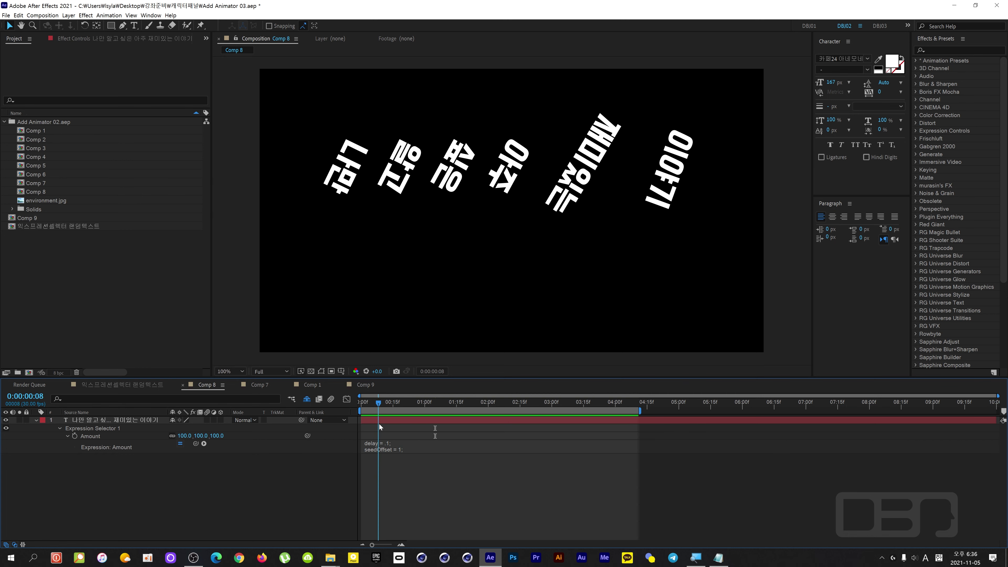
Set delay to .5 in the Amount expression and preview the staggered timing of the words.
click(391, 446)
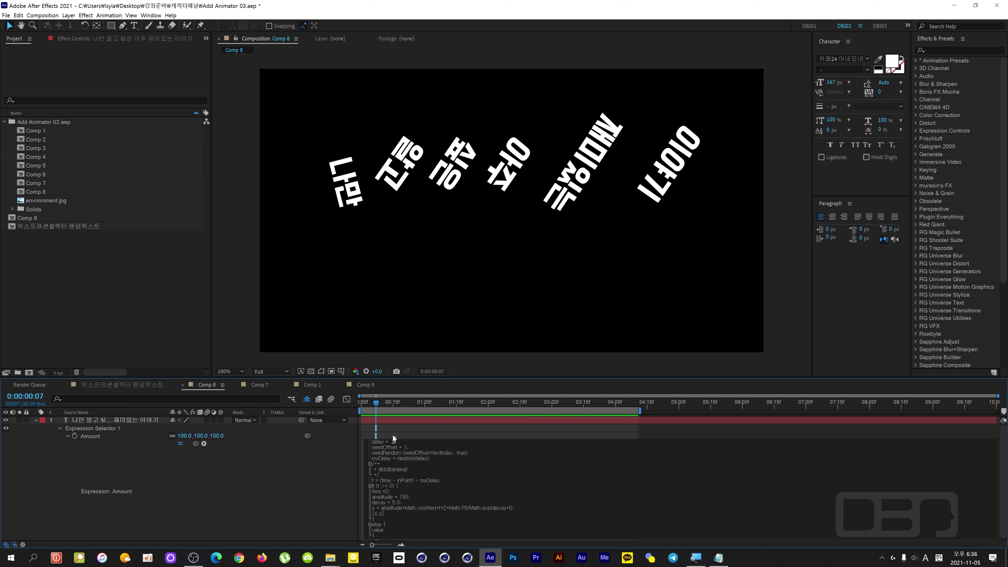
mouse_move(376, 403)
mouse_down()
mouse_move(367, 410)
mouse_move(386, 415)
mouse_move(359, 426)
mouse_up()
key(space)
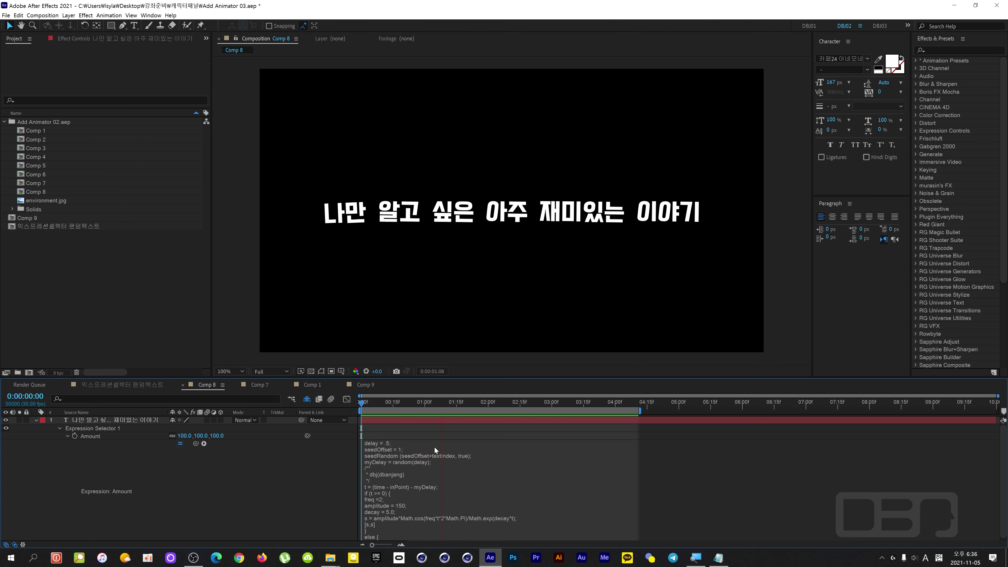
mouse_move(440, 408)
mouse_down()
mouse_move(368, 421)
mouse_move(408, 410)
mouse_move(388, 415)
mouse_up()
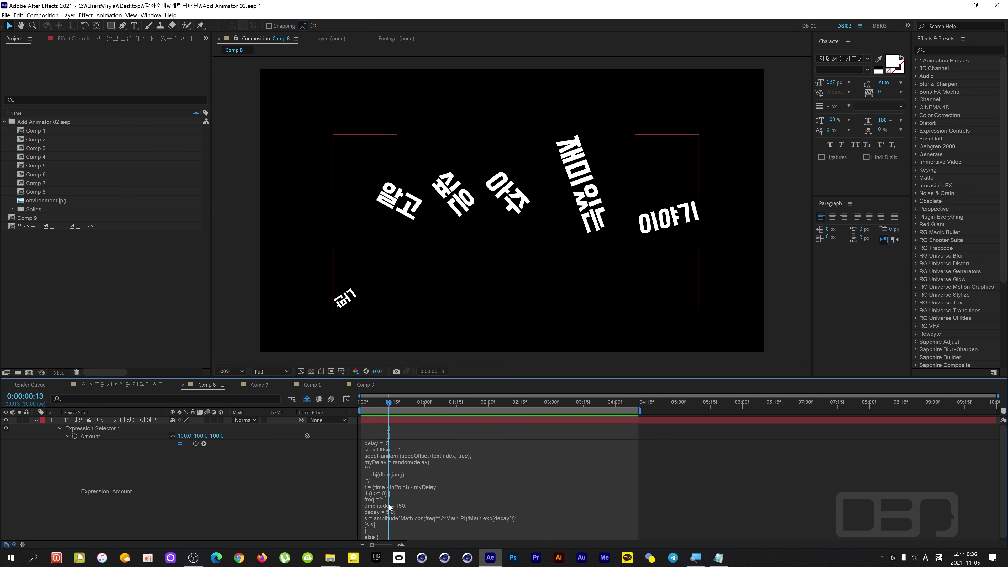
drag(387, 404, 370, 421)
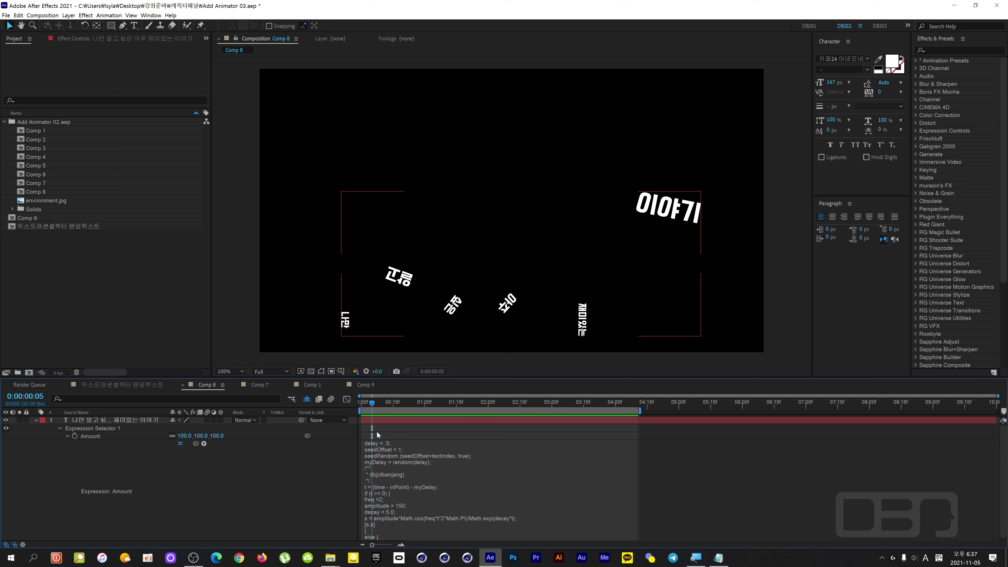
drag(372, 402, 327, 409)
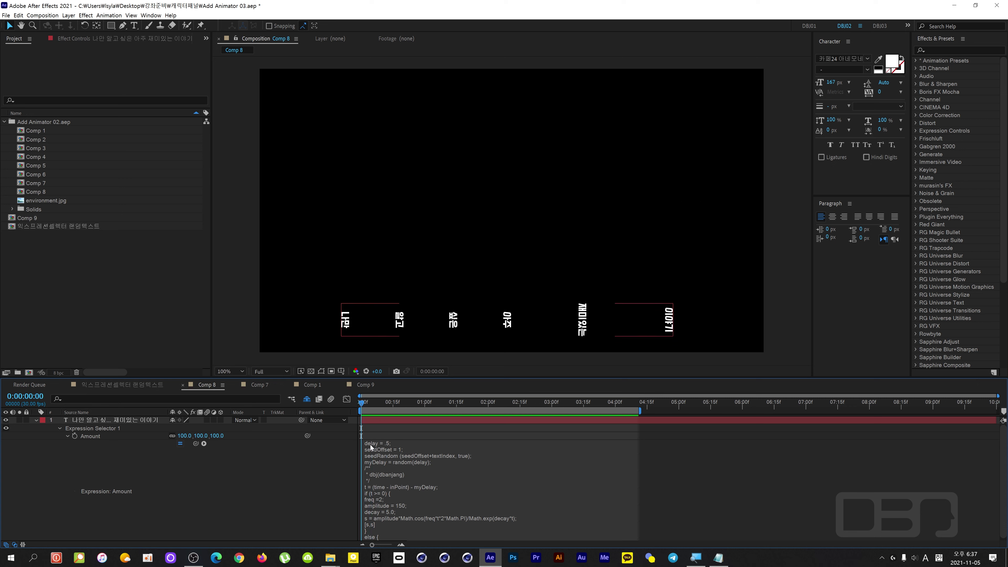
Set seedOffset to 1004 in the Amount expression and scrub through the animation.
click(374, 451)
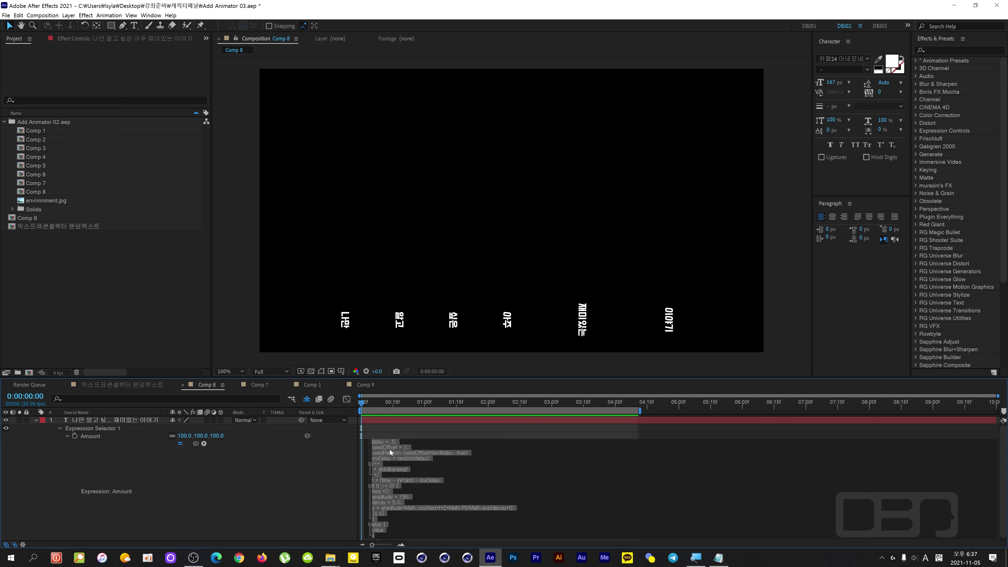
double_click(404, 447)
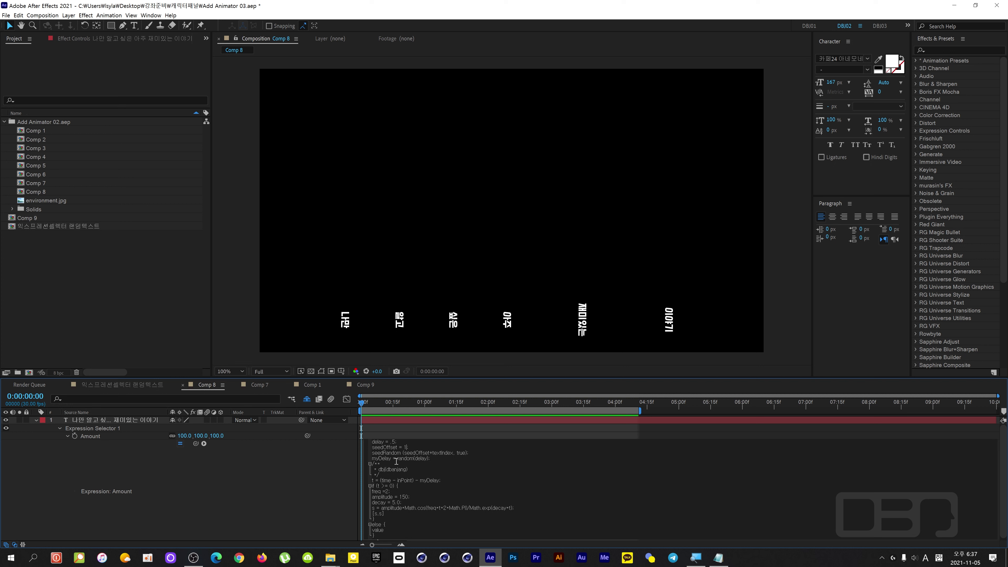
text(004)
click(341, 449)
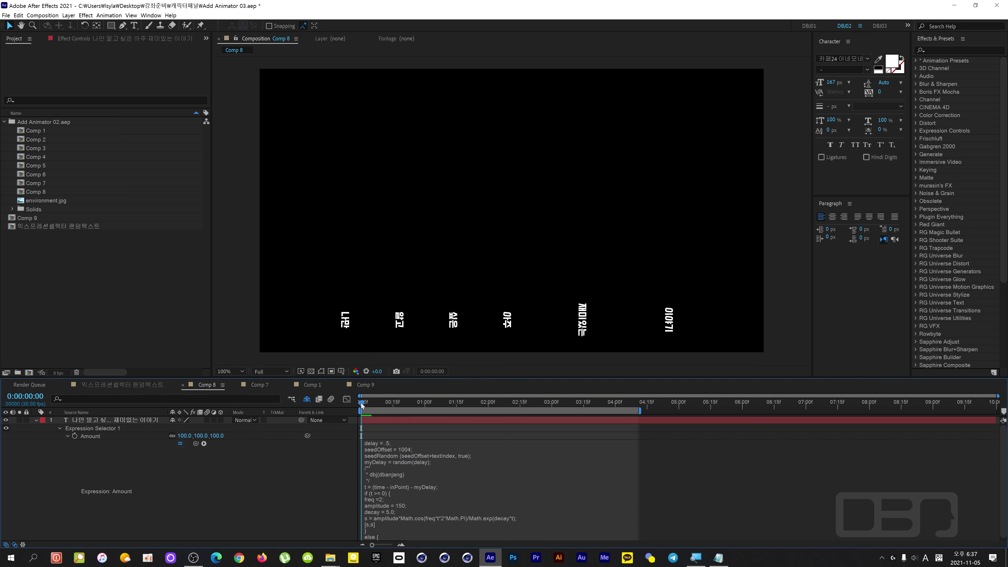
drag(361, 402, 414, 403)
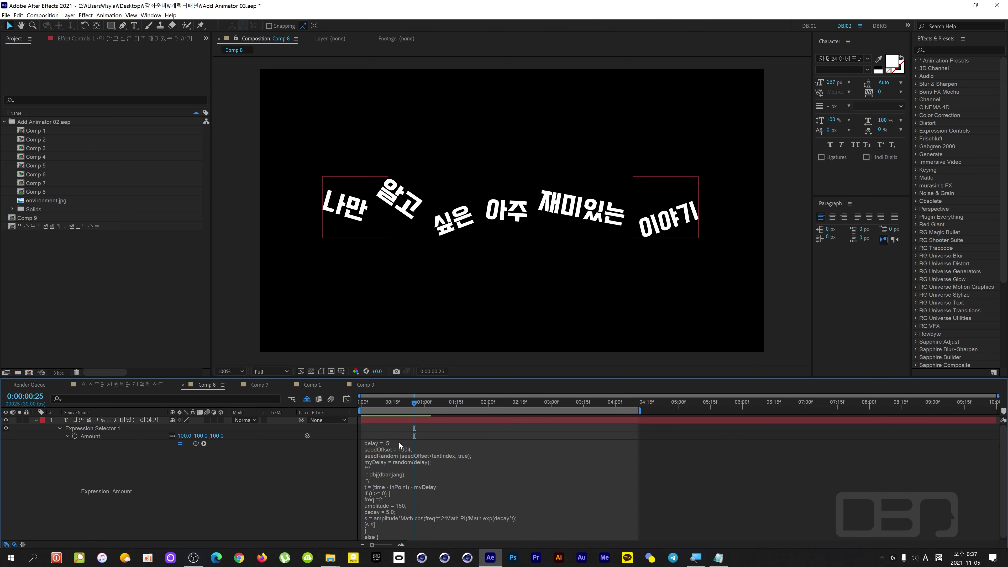
Set seedOffset to 2021 in the Amount expression and check the new word order on the timeline.
click(411, 449)
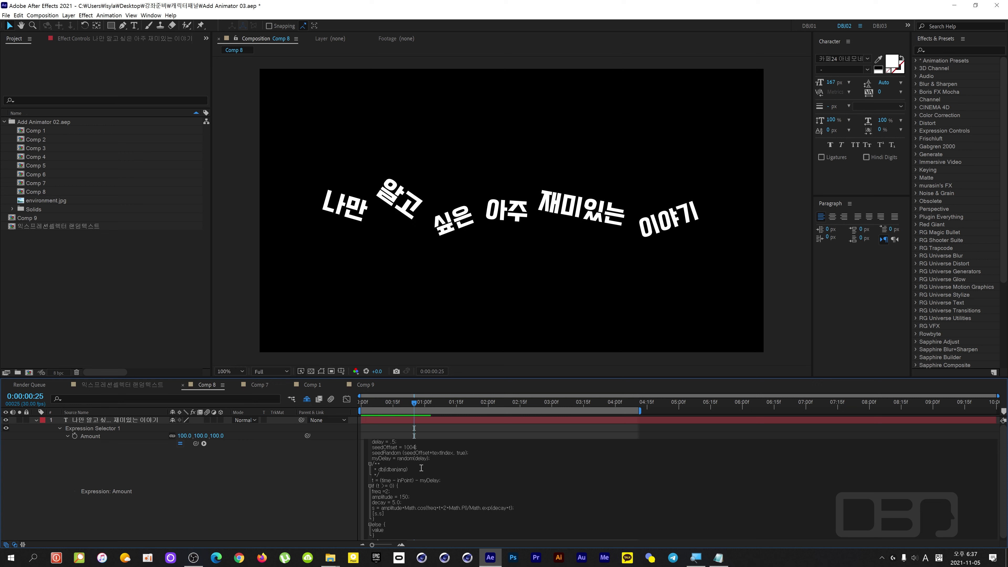
key(BackSpace)
key(BackSpace)
key(BackSpace)
text(2021)
drag(413, 404, 380, 422)
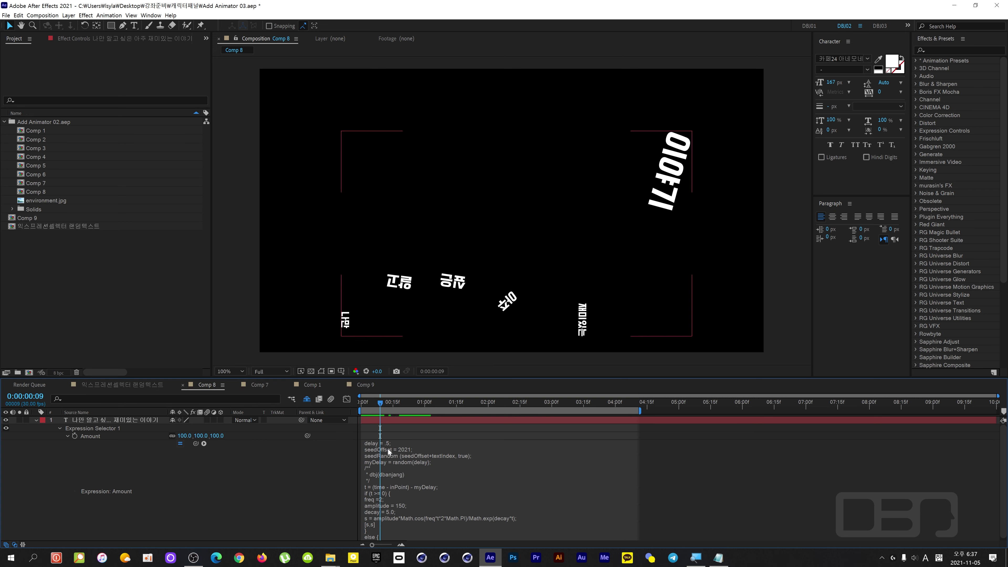
Put seedOffset back to 1004 in the Amount expression and compare the frame at 0:00:00:09.
click(402, 451)
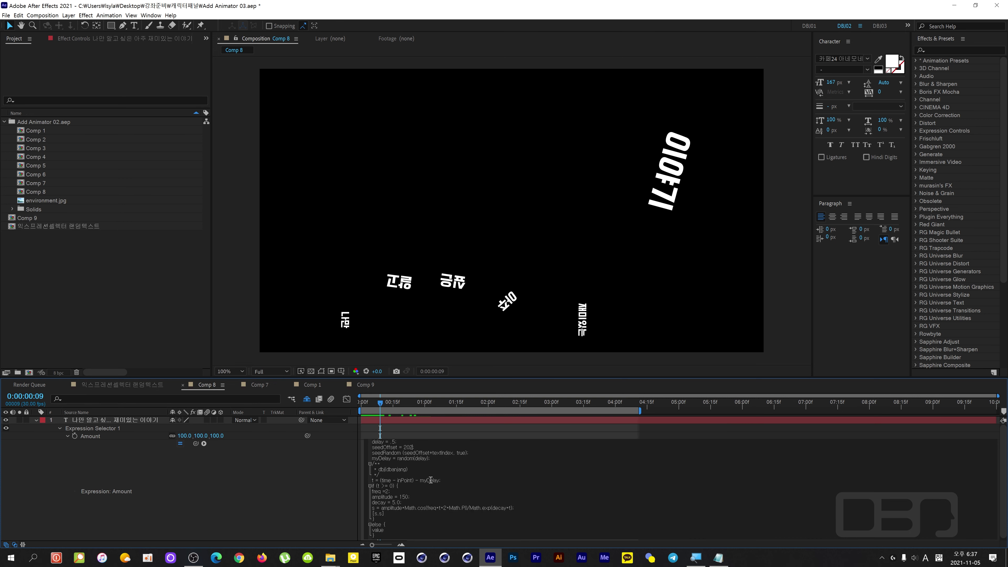
key(BackSpace)
key(BackSpace)
key(BackSpace)
mouse_move(380, 402)
mouse_down()
mouse_move(364, 404)
mouse_move(380, 406)
mouse_up()
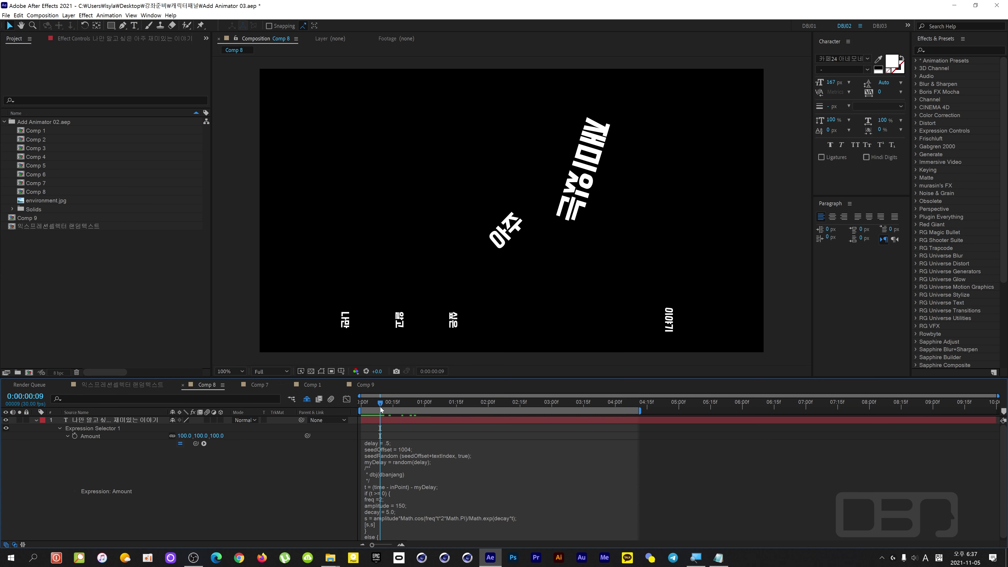
Reset seedOffset to 1 in the Amount expression and play the animation.
click(394, 444)
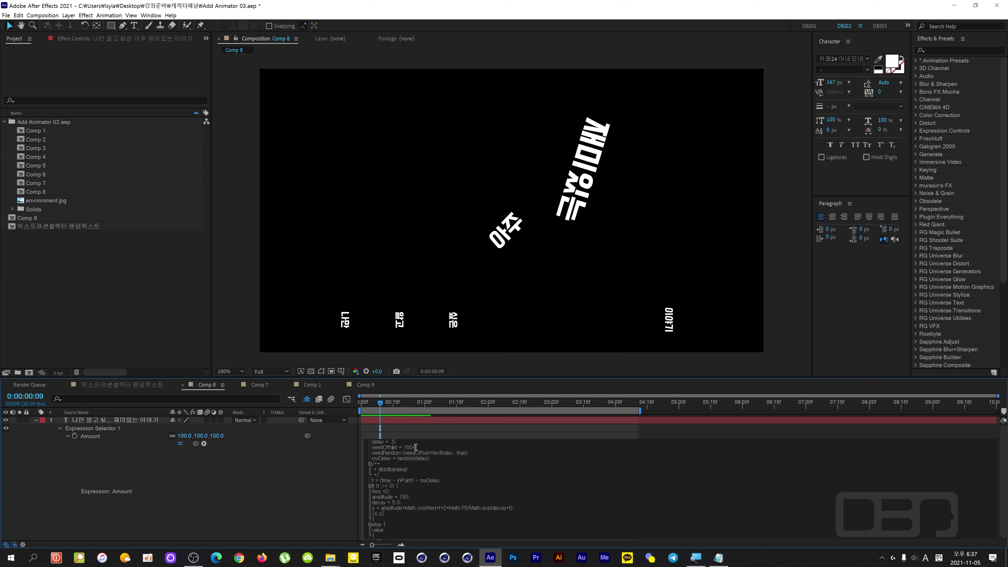
drag(416, 446, 404, 448)
text(1)
drag(378, 402, 432, 420)
key(space)
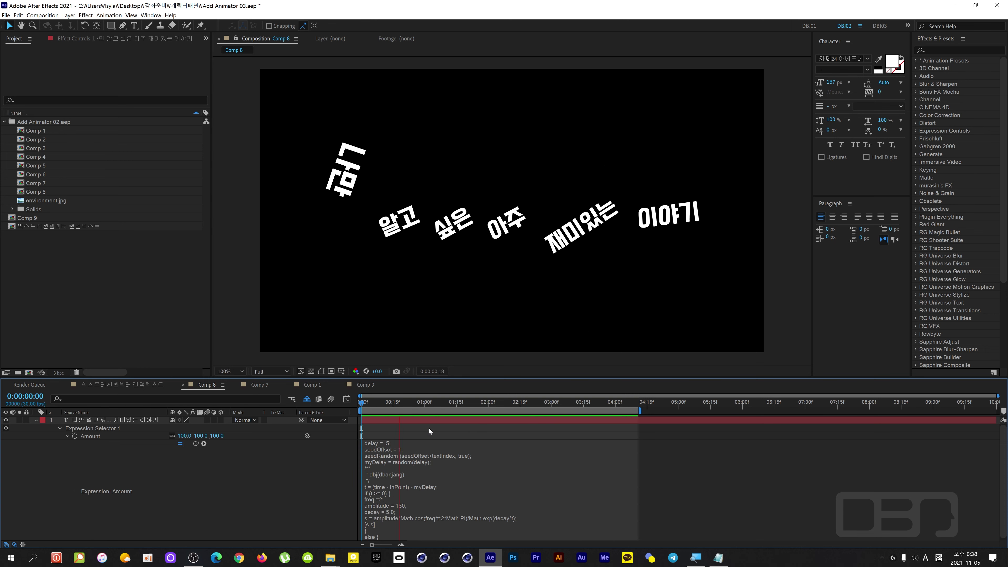
Move the playhead to 0:00:00:03 and collapse the text layer's properties.
click(399, 450)
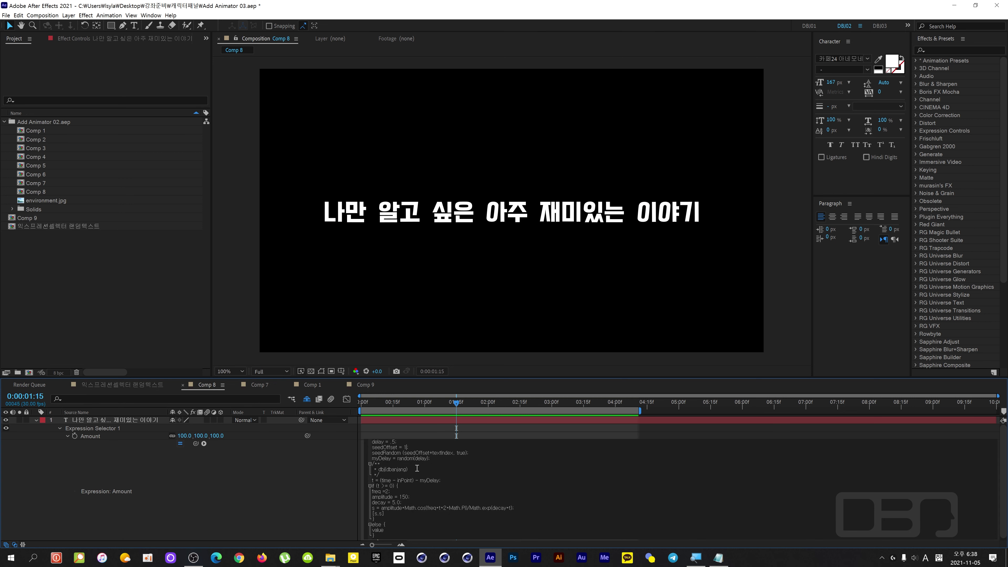
drag(452, 403, 367, 409)
click(36, 420)
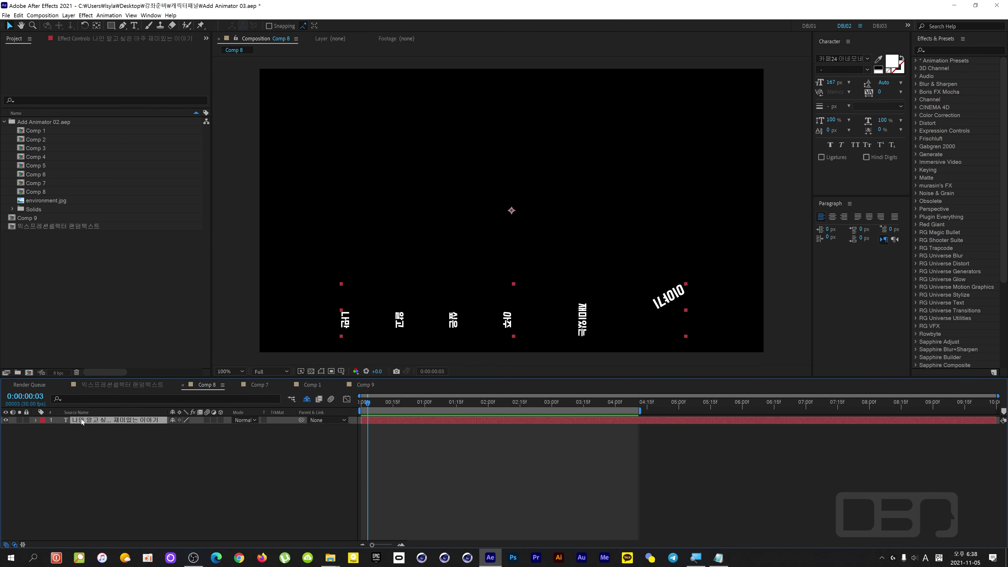
right_click(120, 437)
key(Escape)
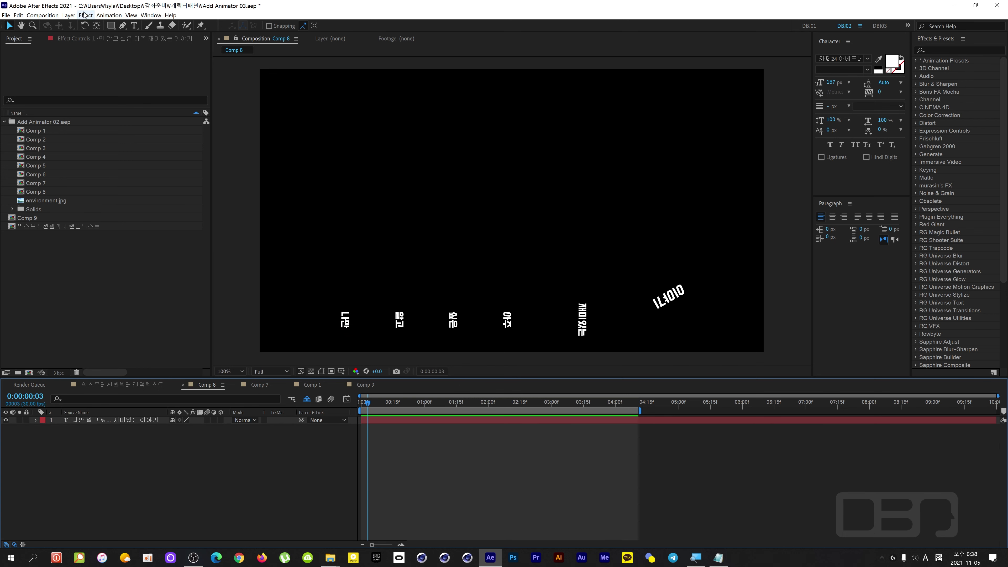
click(86, 15)
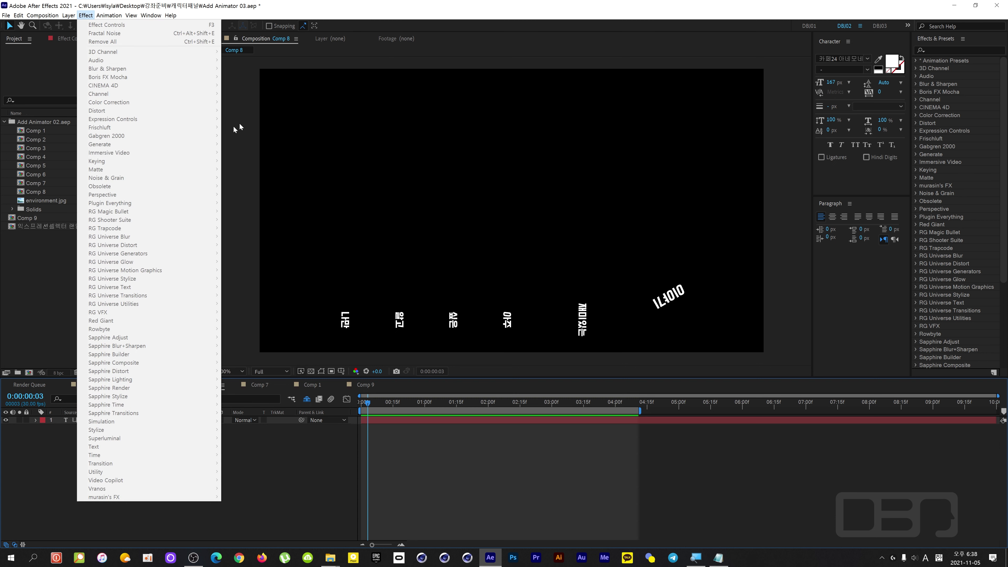
click(268, 453)
click(151, 420)
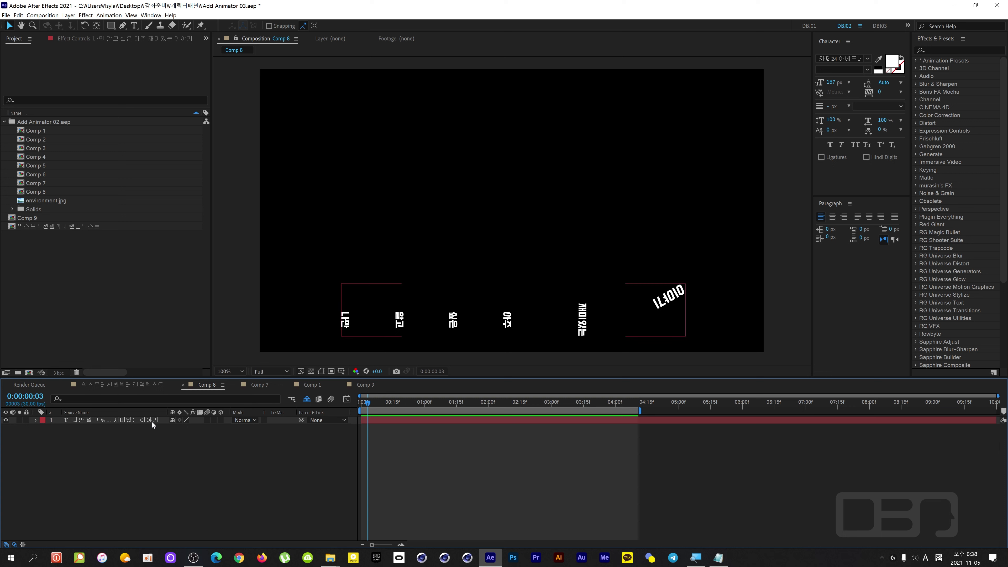
click(168, 437)
right_click(167, 437)
click(143, 439)
Add a null object above the text layer and rename it seed.
key(ctrl+alt+shift+y)
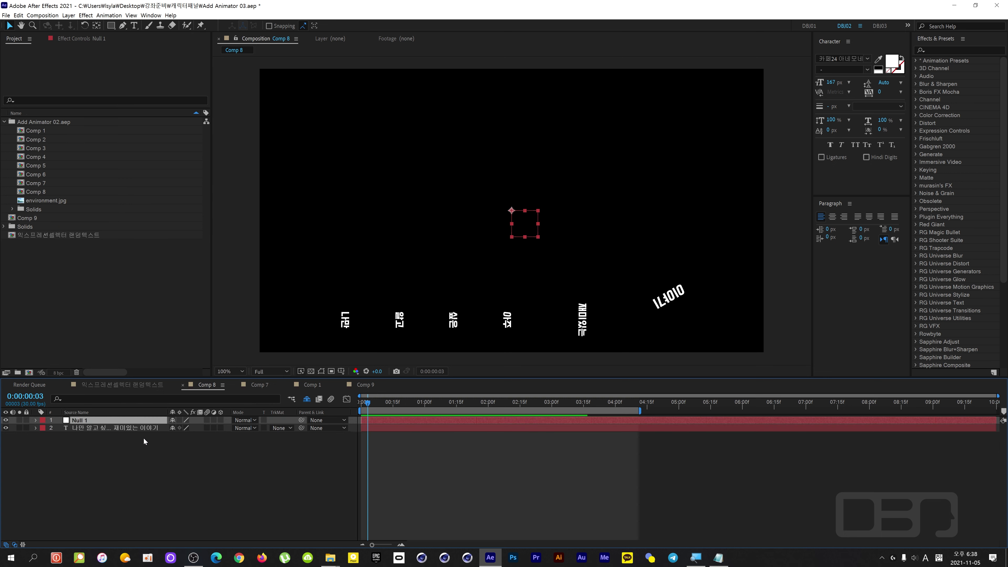
click(143, 437)
click(87, 421)
key(ctrl+shift+y)
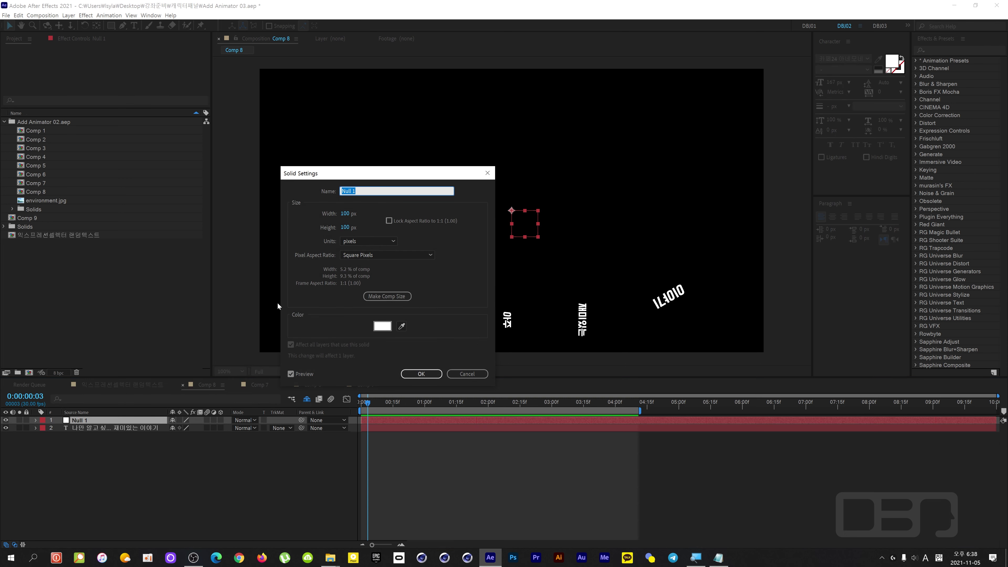
text(seed)
click(421, 374)
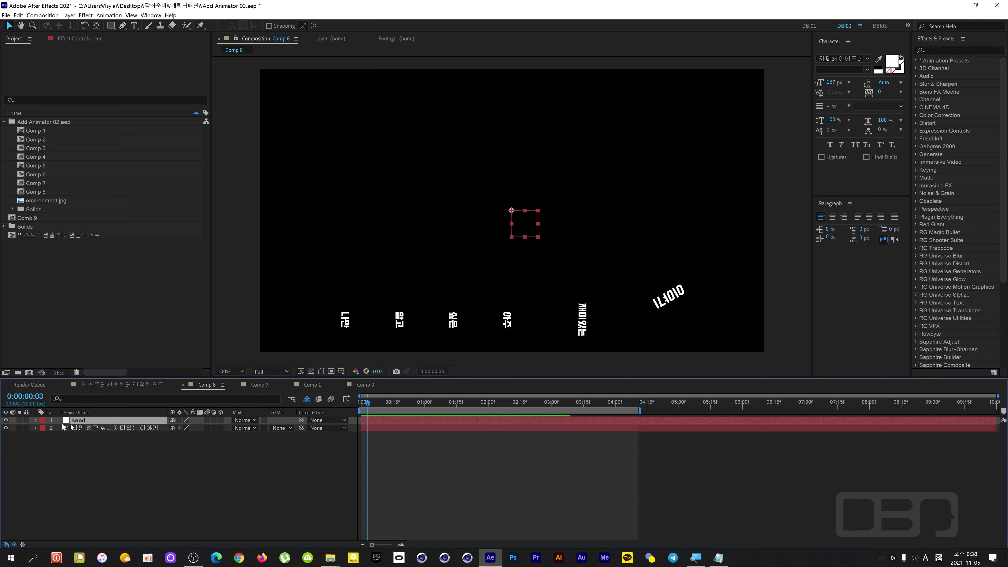
Add a Slider Control effect to the seed null layer.
click(87, 428)
click(84, 420)
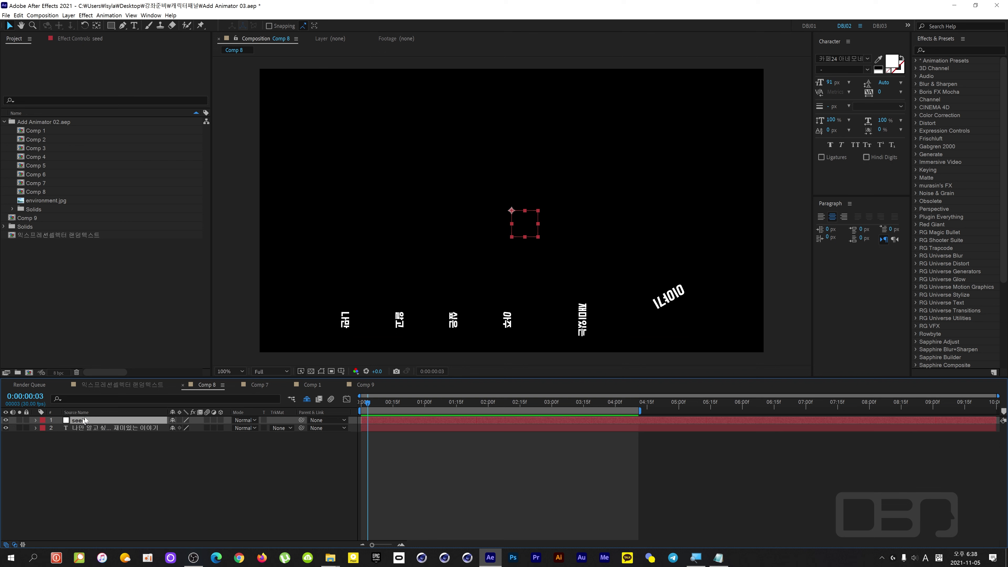
click(86, 15)
mouse_move(170, 118)
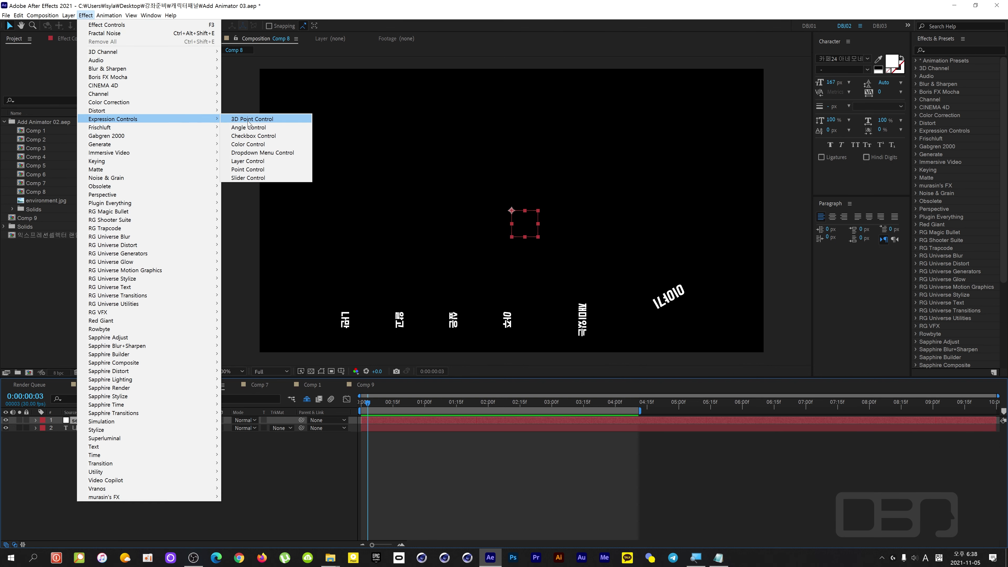
click(242, 177)
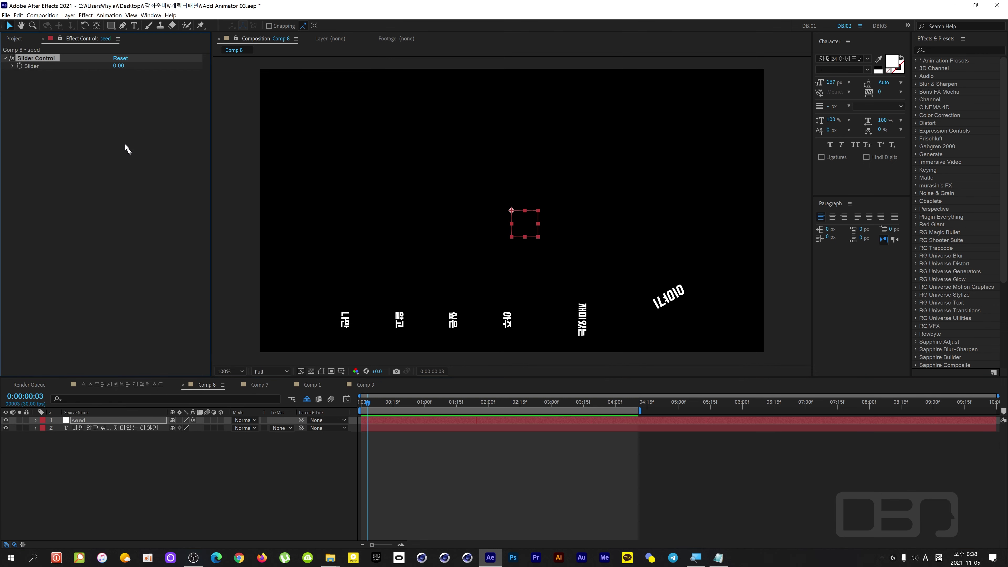
Reveal the text layer's Amount expression and select the seedOffset value for editing.
click(135, 429)
key(e)
key(e)
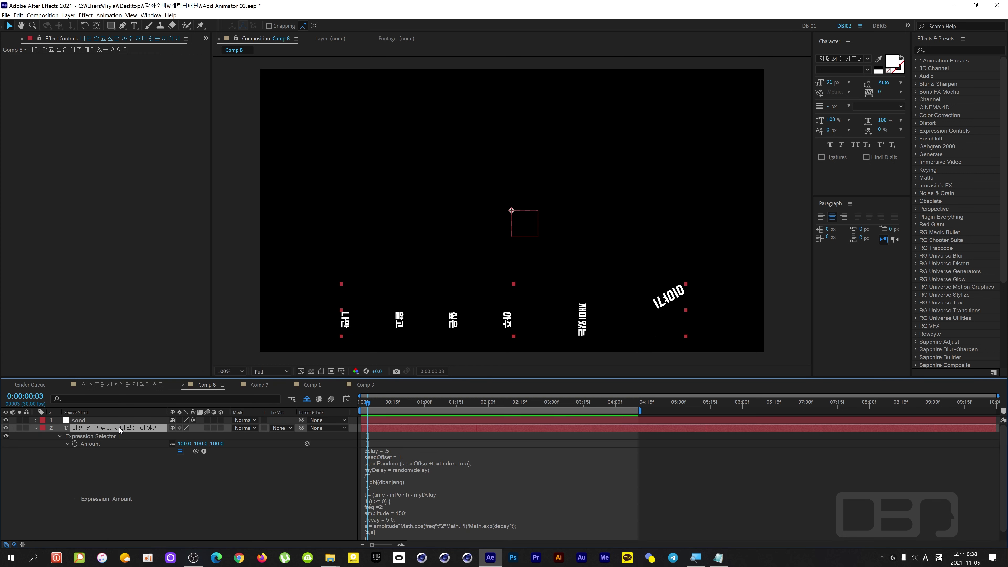
click(384, 451)
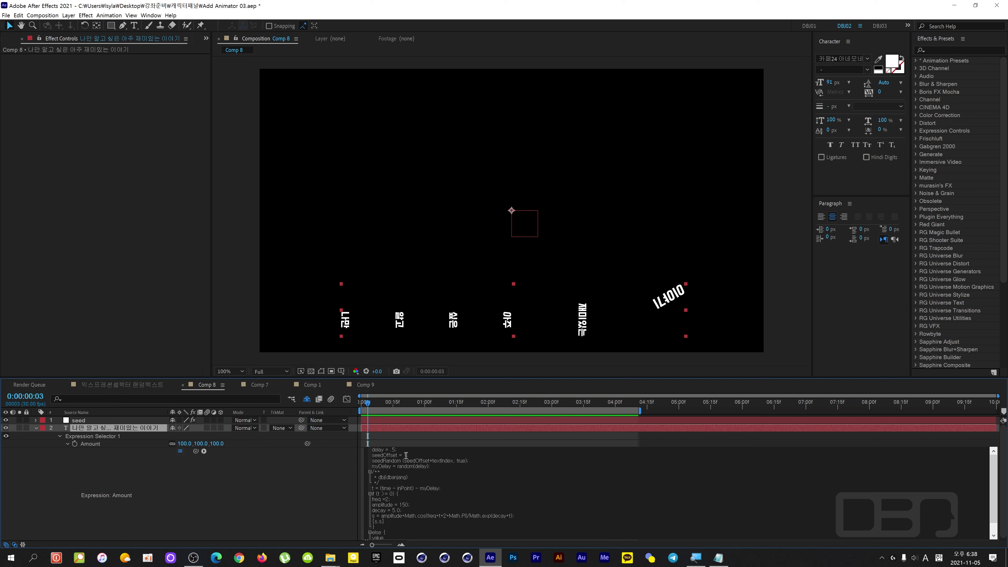
text(1)
drag(406, 455, 404, 456)
click(407, 456)
drag(406, 456, 404, 456)
Lock the effect controls display to the seed layer and reselect the text layer.
click(78, 420)
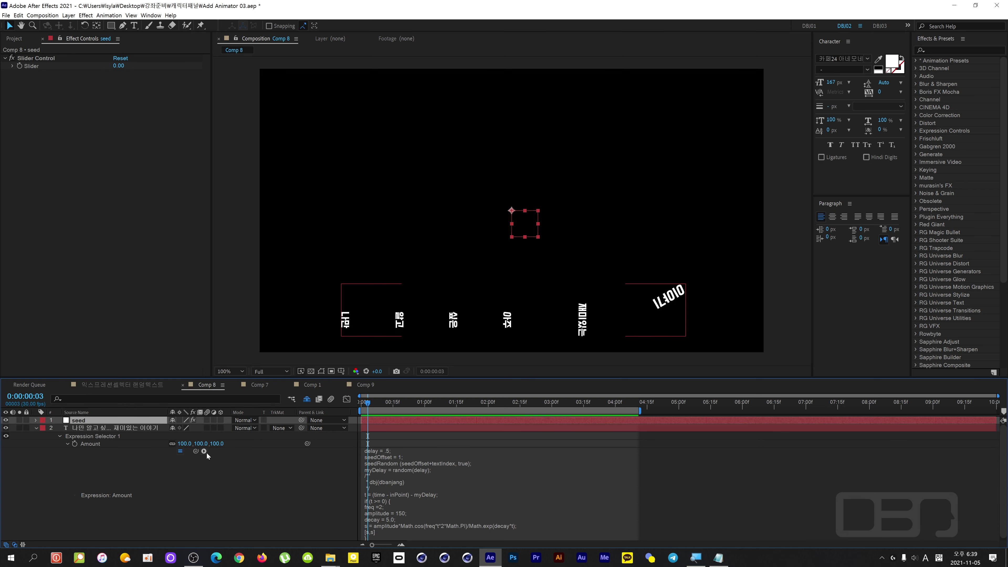
click(76, 40)
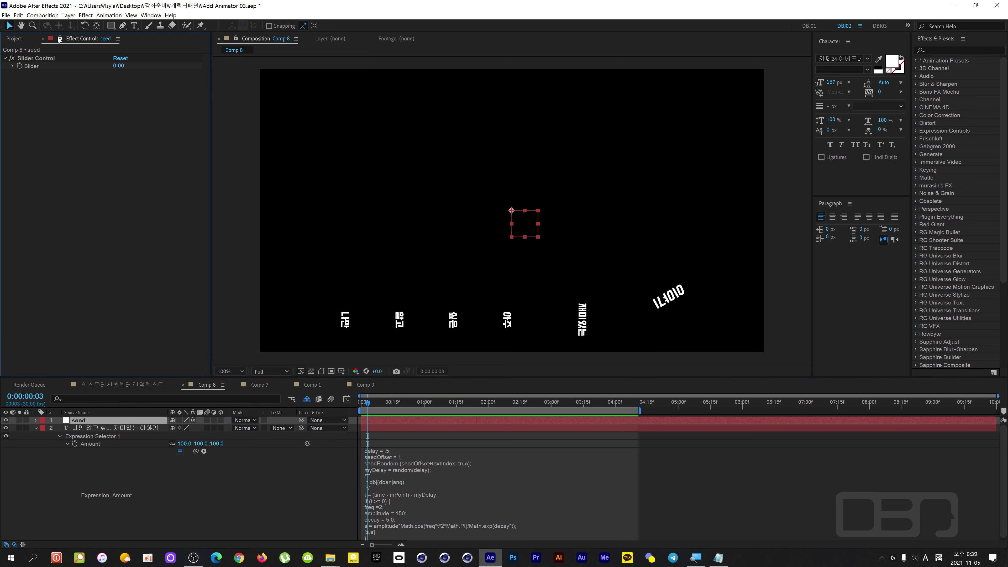
click(133, 427)
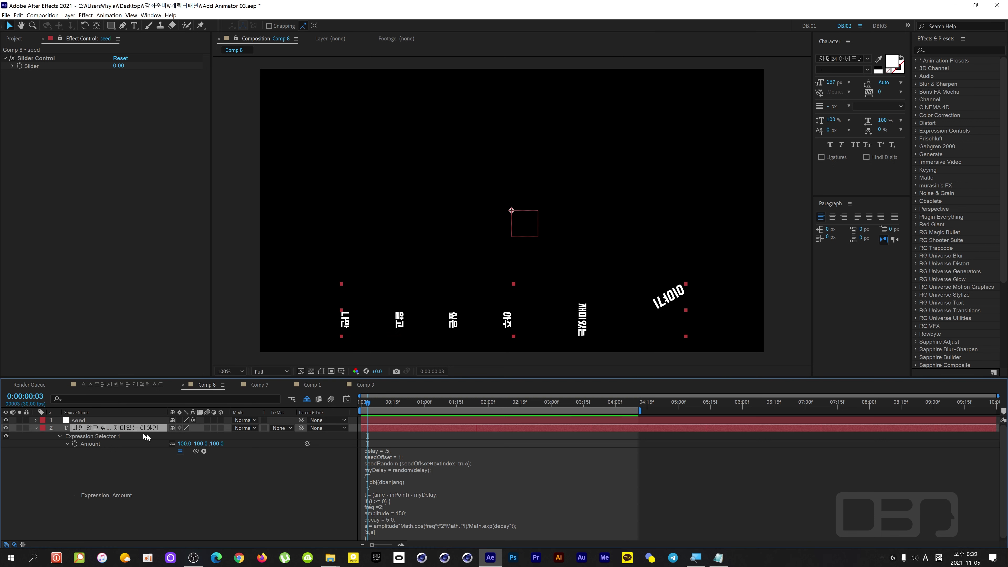
Replace the seedOffset value in the Amount expression with a link to the seed layer's Slider Control slider.
click(401, 456)
click(405, 456)
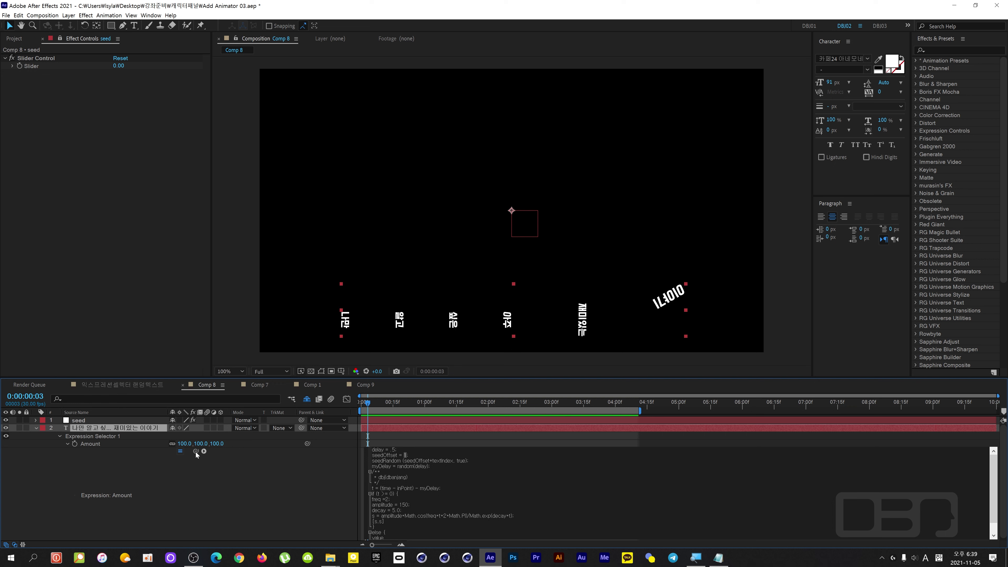
drag(195, 452, 30, 65)
click(68, 86)
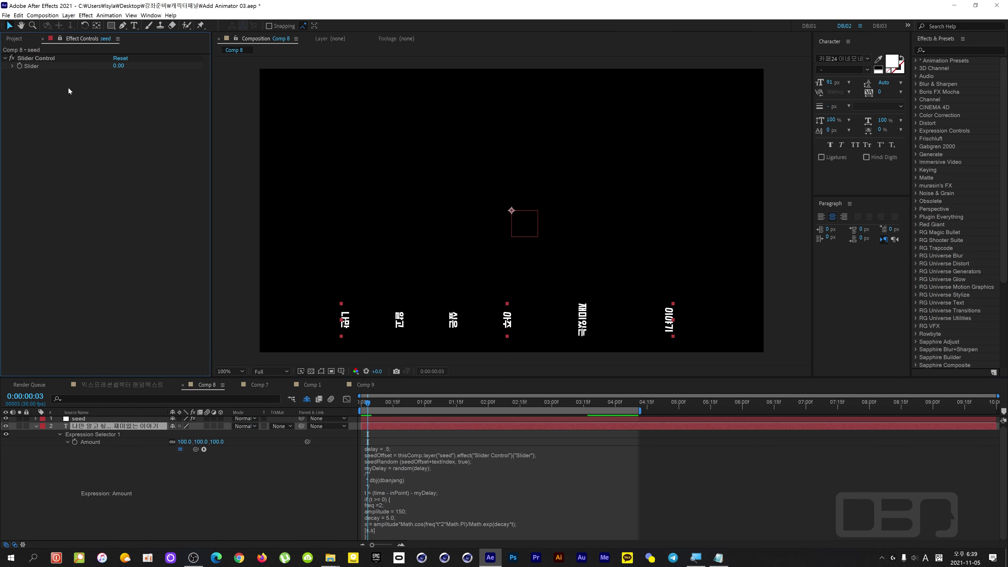
Set the seed layer's slider to 19 while viewing the frame at 0:00:00:12 and play the animation.
drag(369, 409, 389, 404)
drag(118, 65, 125, 66)
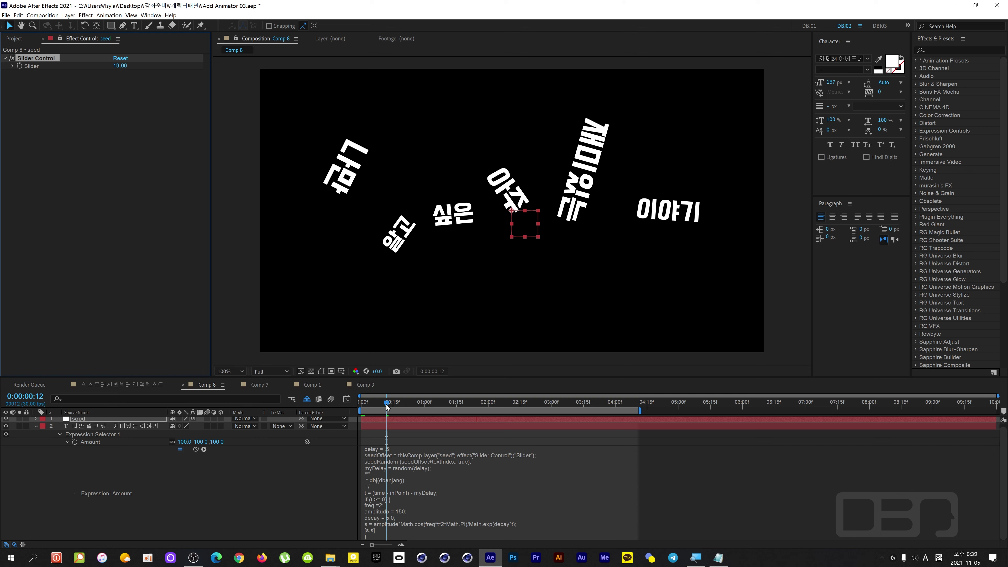
key(space)
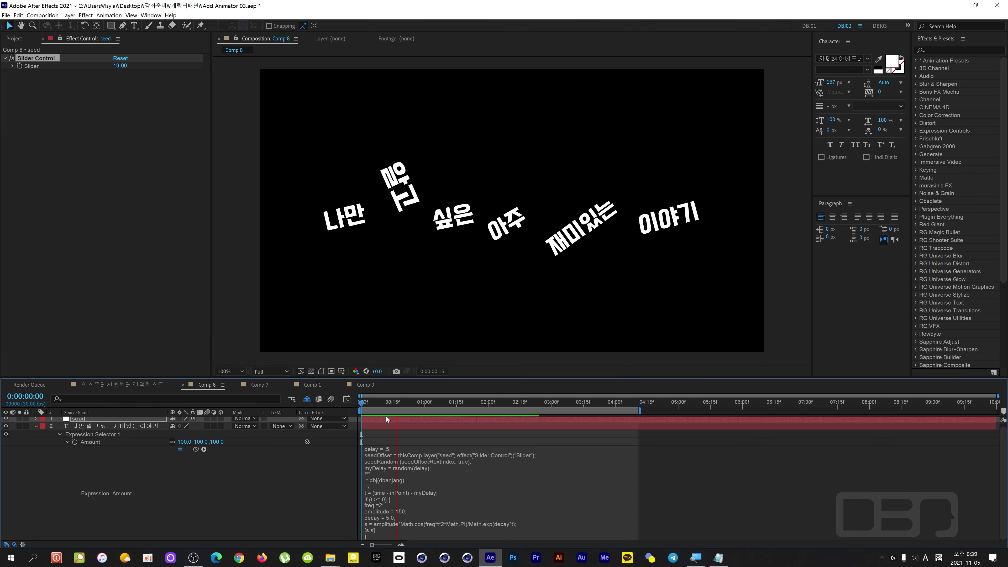
Set delay to .1 in the Amount expression and play the animation.
click(389, 447)
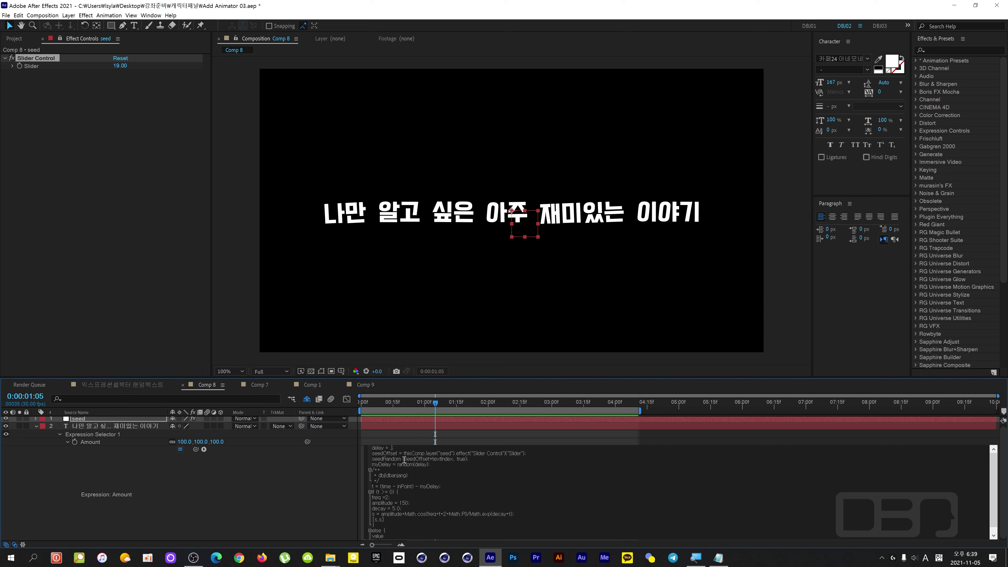
text(1)
click(434, 404)
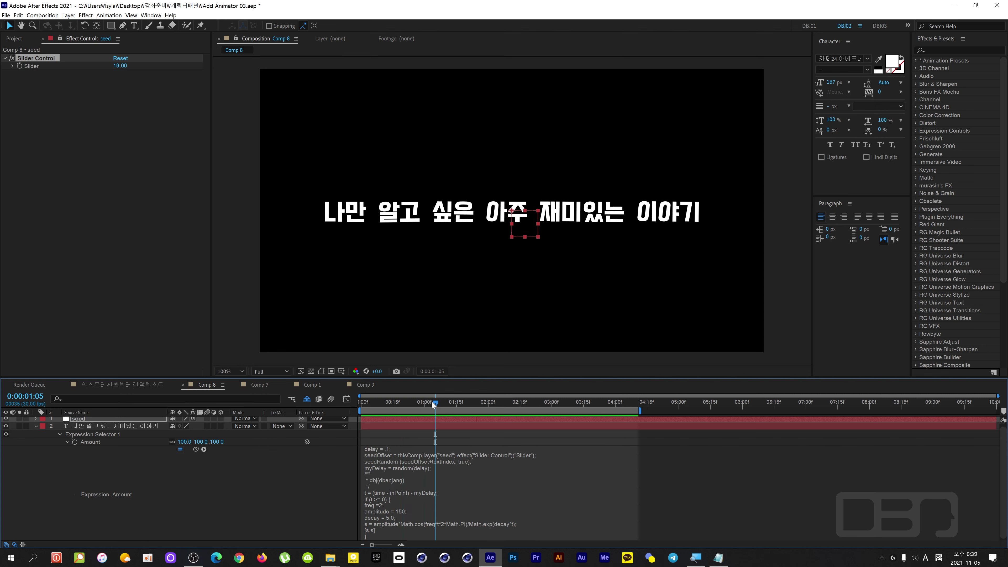
key(space)
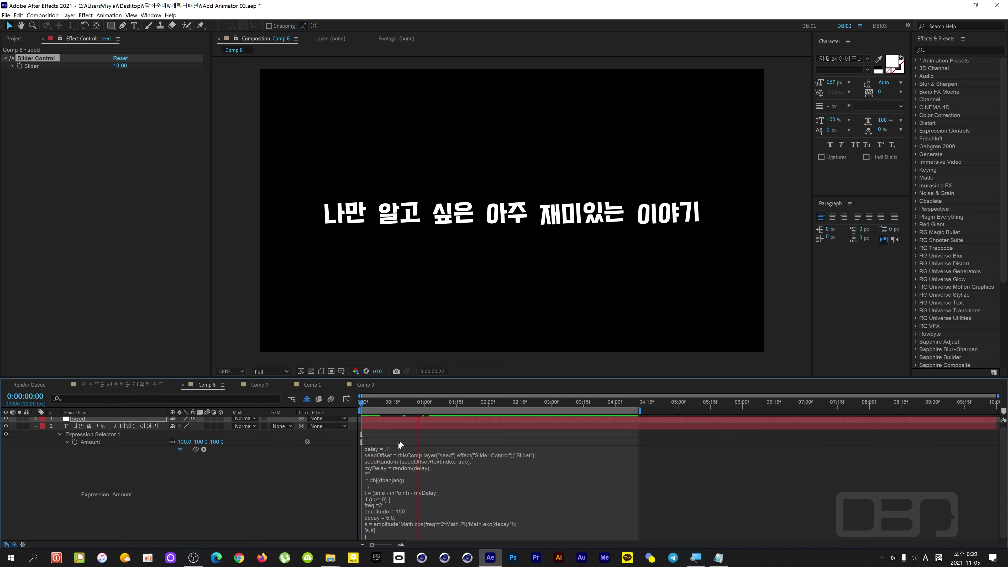
Change delay to .1/2 in the Amount expression and play the animation from the first frame.
click(398, 444)
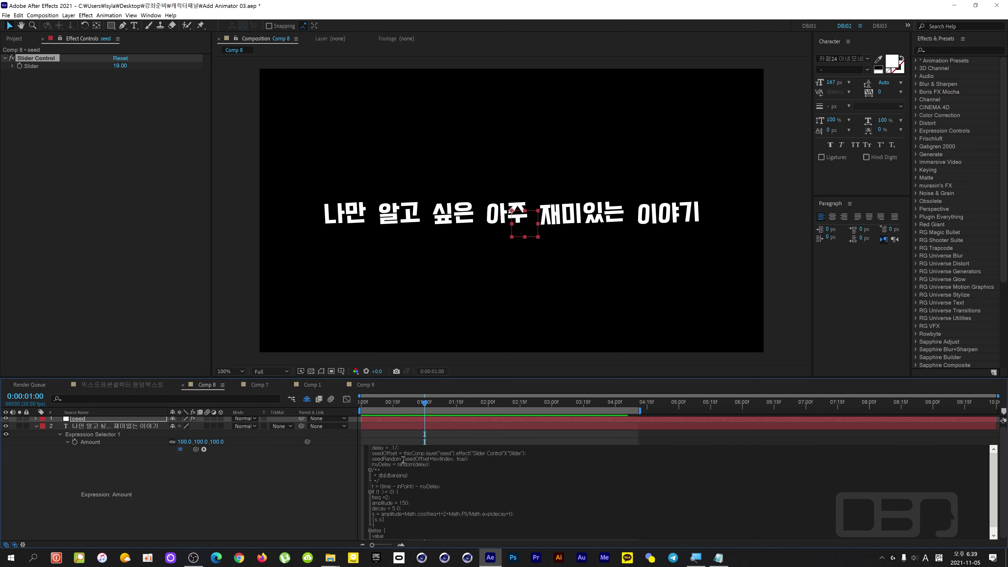
drag(423, 402, 376, 418)
key(space)
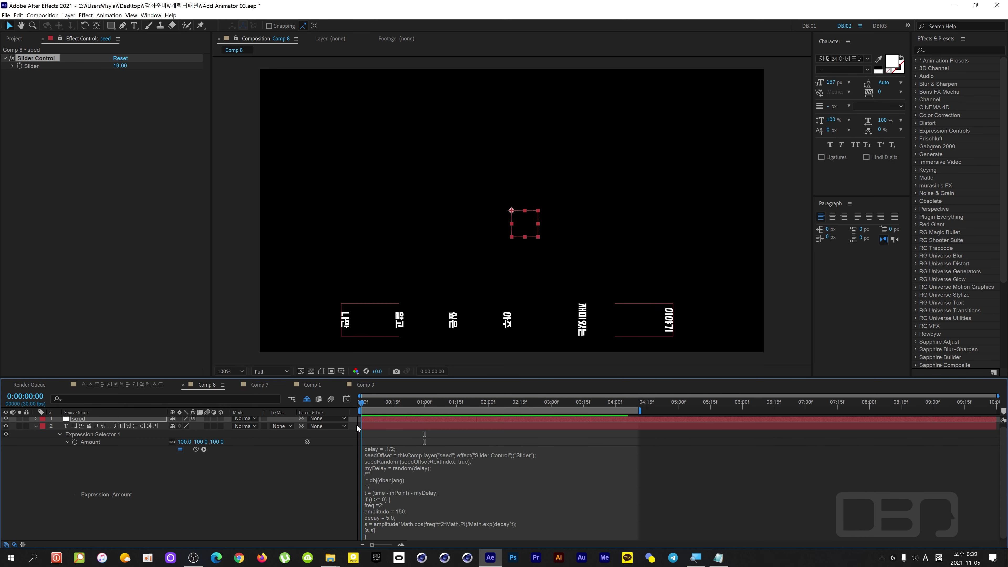
Set delay to .9 in the Amount expression and play the animation from the start.
click(395, 449)
click(395, 449)
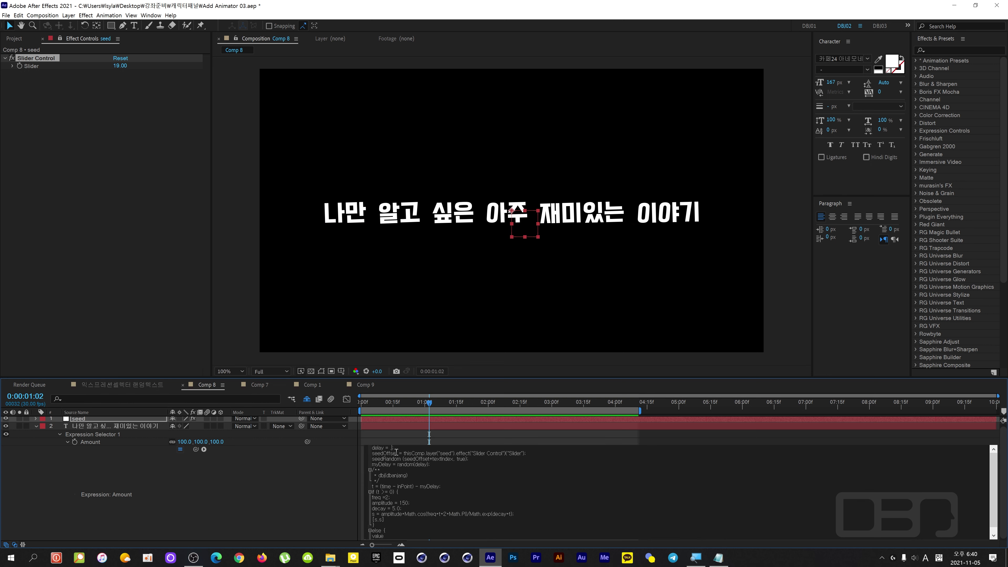
text(9)
drag(432, 405, 340, 414)
key(space)
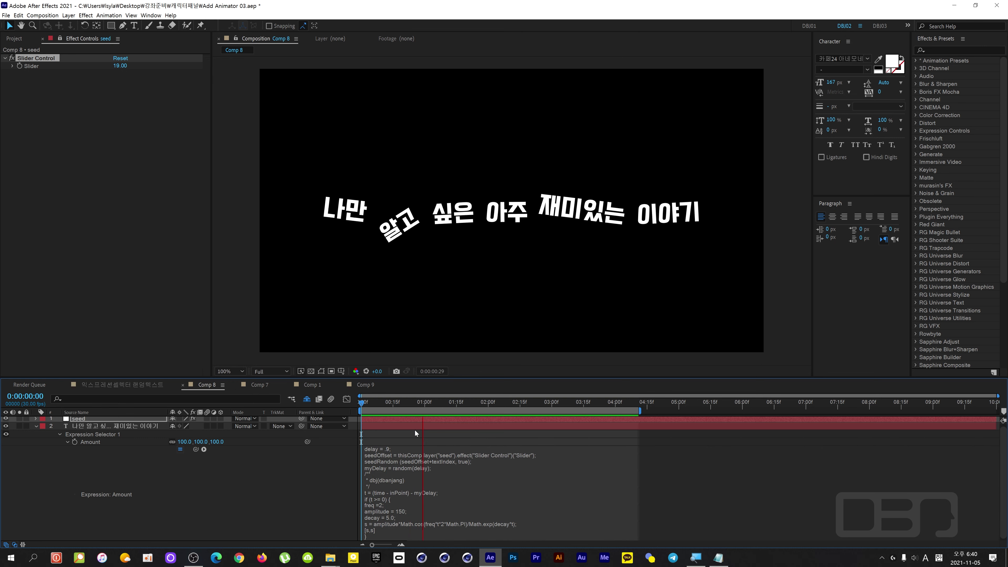
Replay the animation from near the beginning several times, then scrub to the frame at 0:00:01:22.
key(space)
drag(449, 405, 373, 406)
key(space)
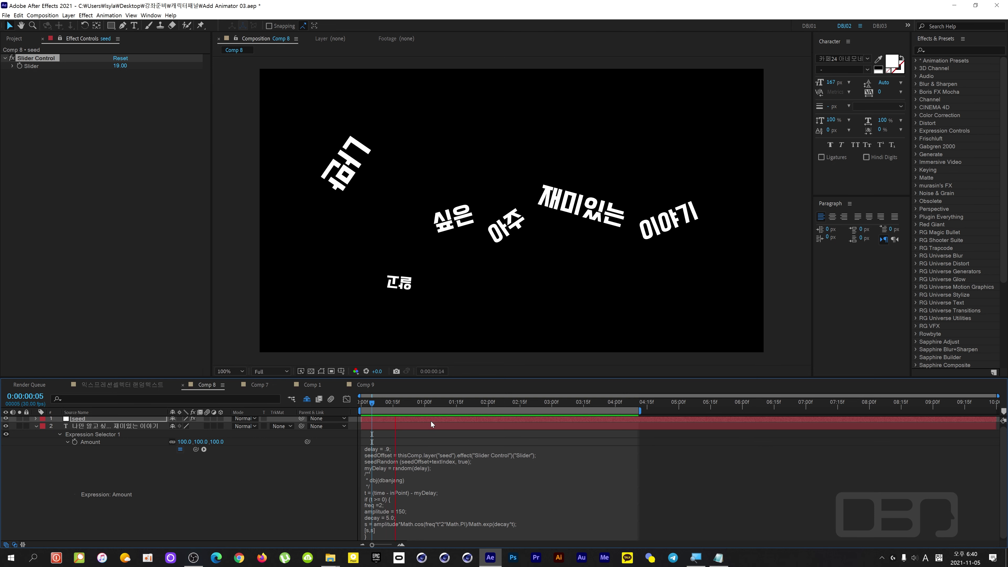
key(space)
drag(454, 403, 363, 406)
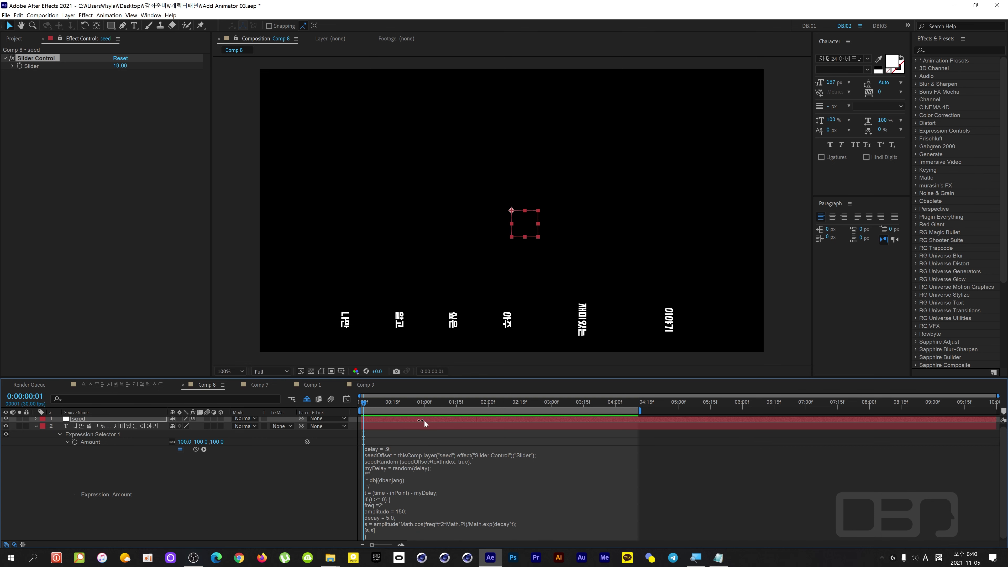
key(space)
key(space)
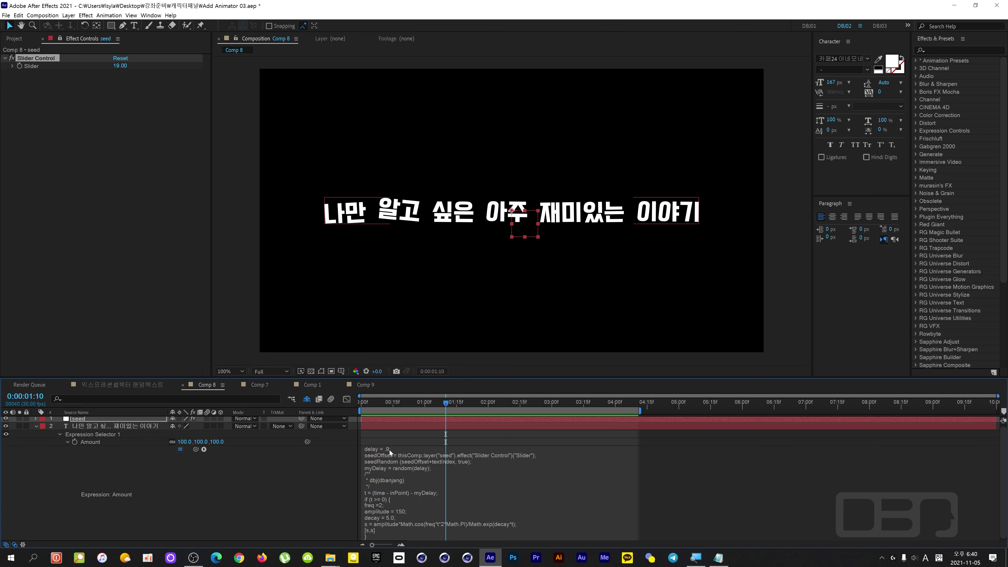
drag(441, 400, 470, 411)
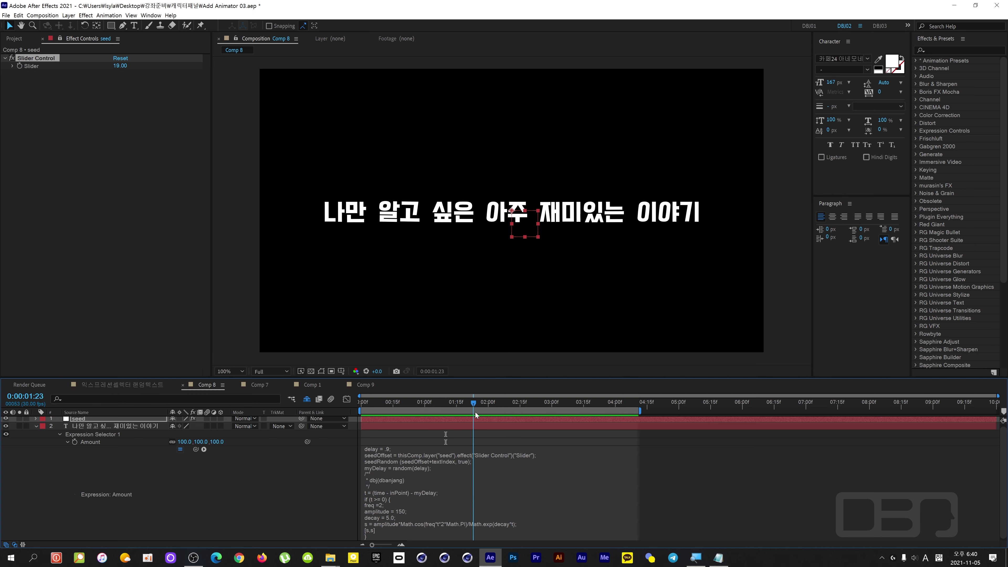
click(488, 420)
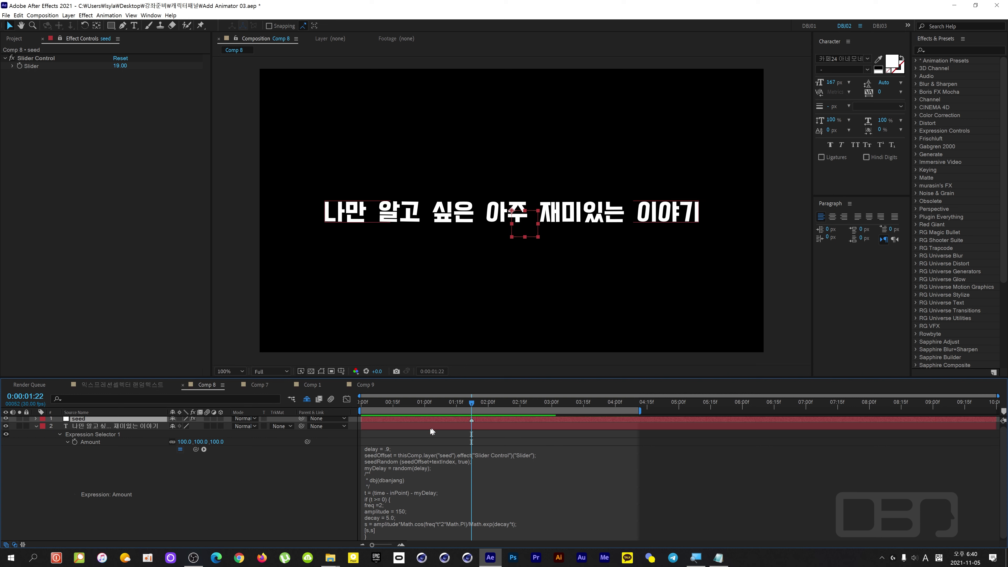
Set delay to .15 in the Amount expression and play the animation from the start.
click(389, 449)
click(392, 449)
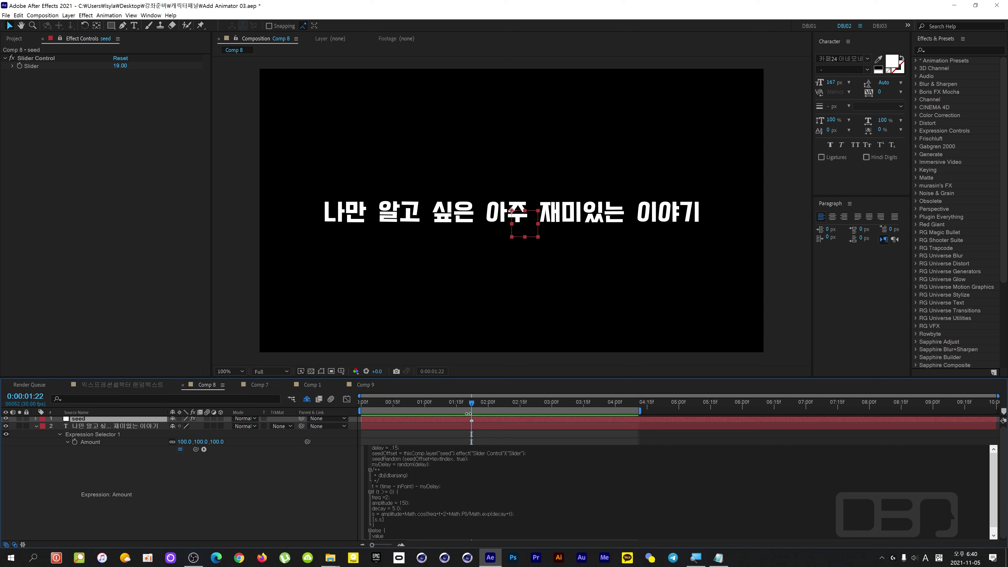
drag(470, 403, 358, 413)
key(space)
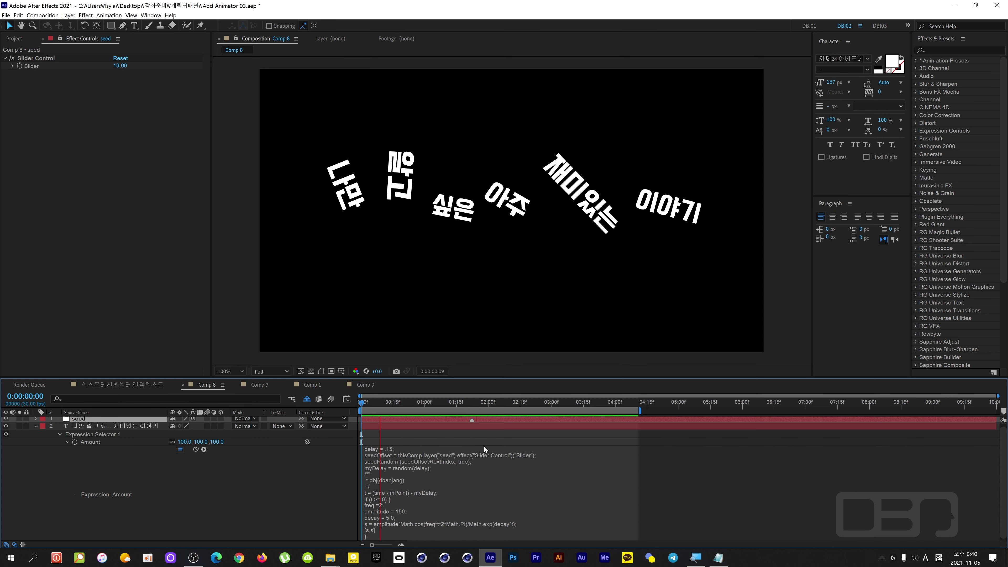
key(space)
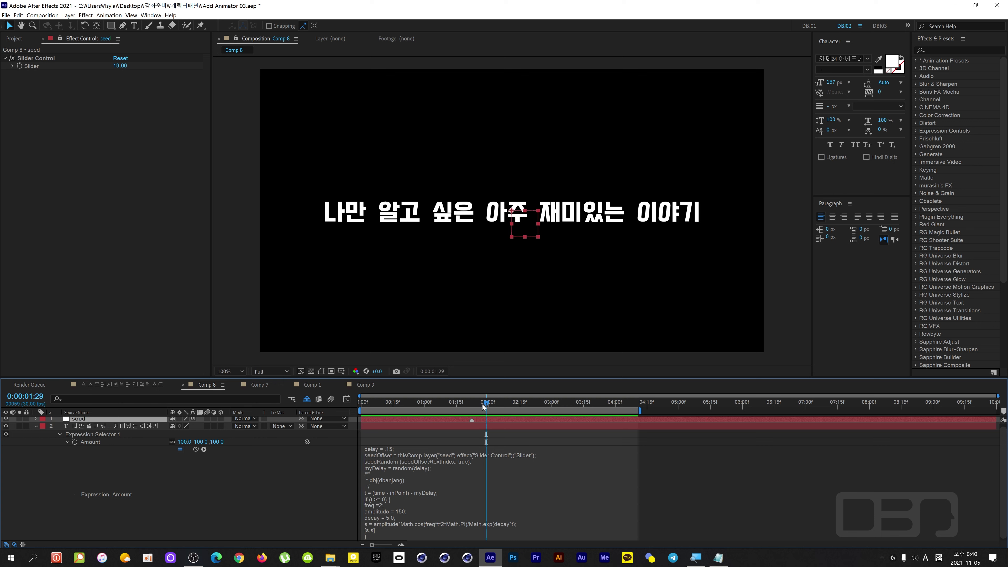
Set delay to .90 in the Amount expression and play the animation from the start.
drag(479, 402, 437, 405)
click(391, 449)
click(393, 448)
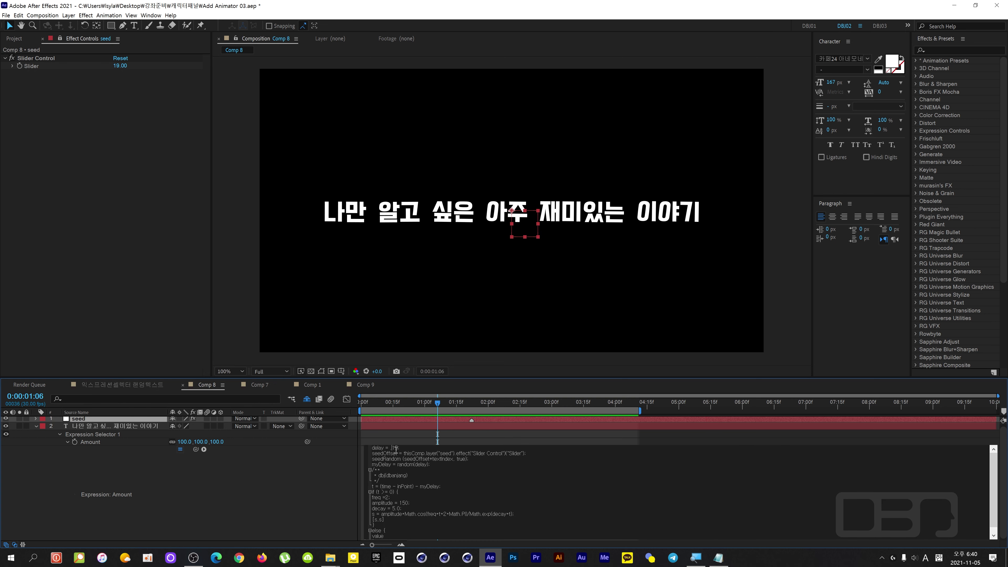
key(BackSpace)
text(90)
drag(437, 404, 359, 413)
key(space)
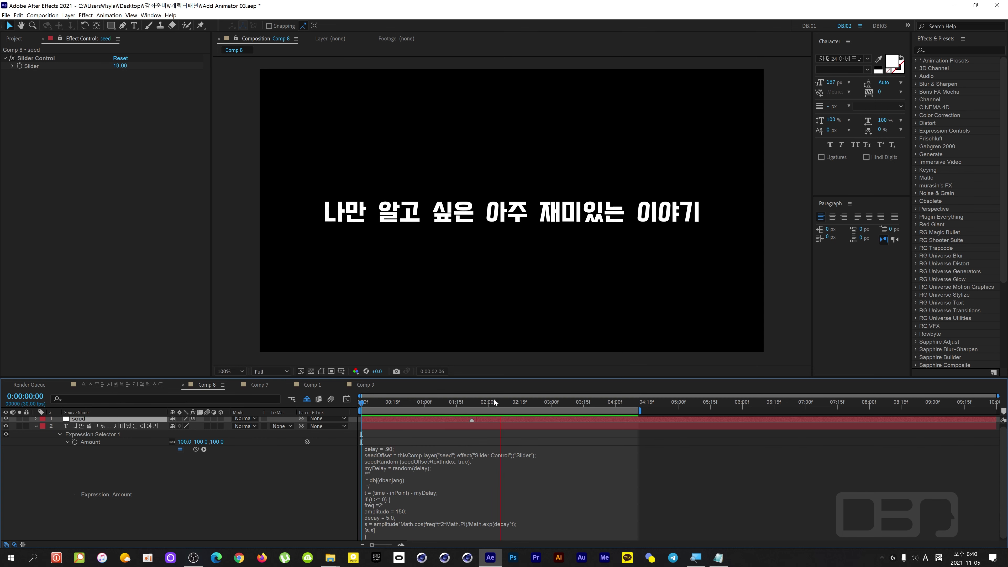
Shorten the delay value to .9 in the Amount expression and replay the animation from the first frame.
click(458, 407)
drag(458, 408, 465, 407)
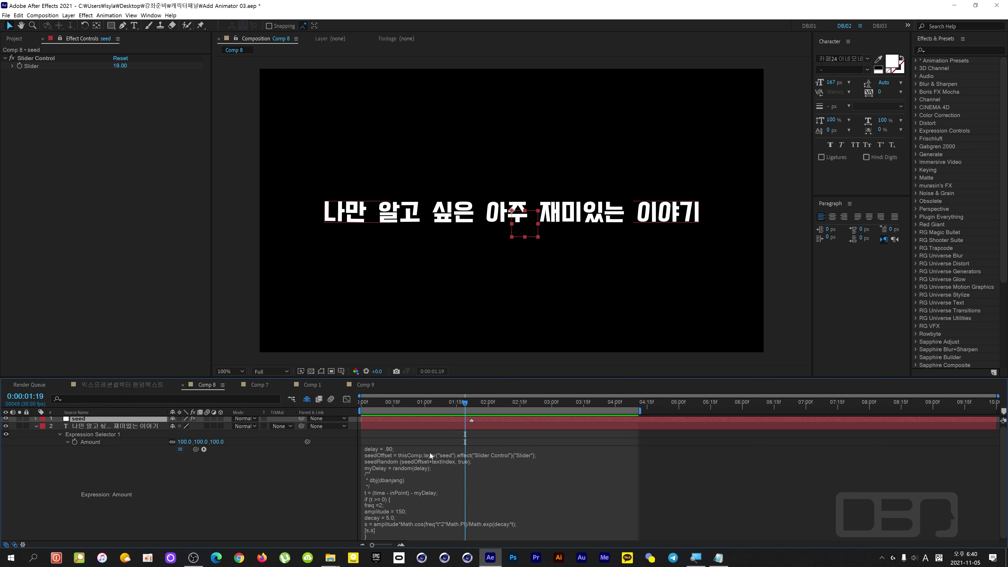
click(388, 449)
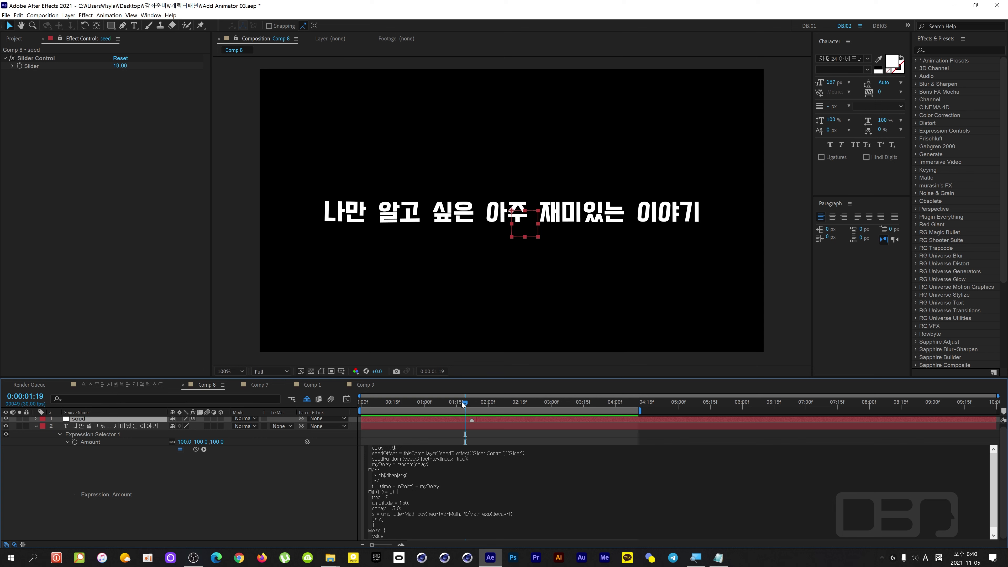
drag(462, 402, 347, 415)
key(space)
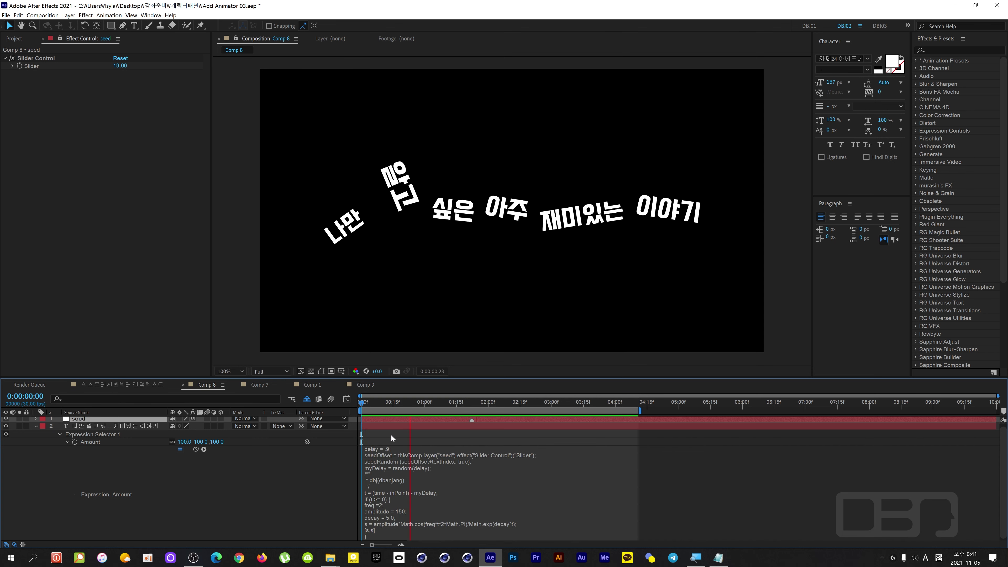
key(space)
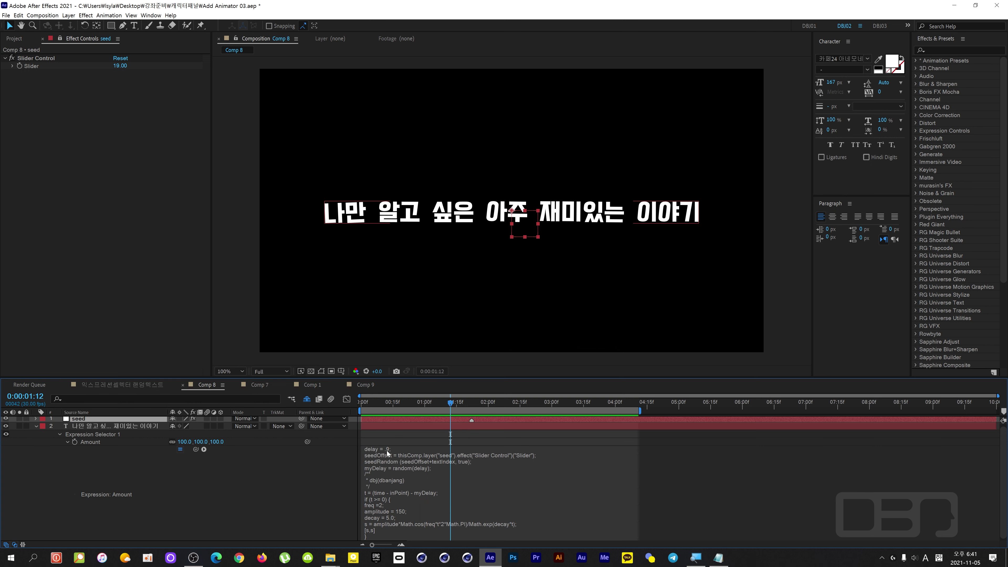
Change delay to .9+5 in the Amount expression and play the animation from the first frame.
click(387, 451)
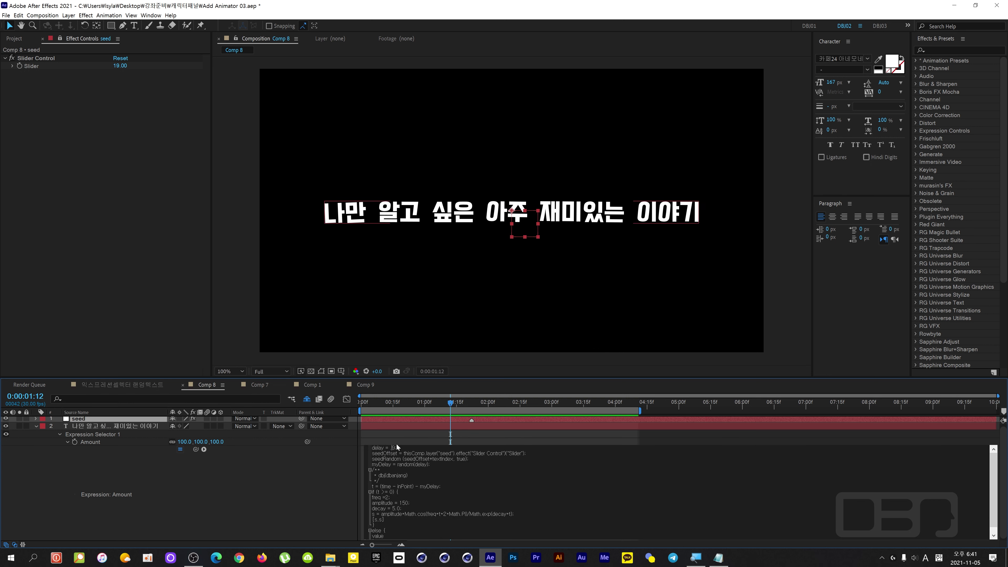
double_click(394, 447)
drag(450, 404, 351, 421)
key(space)
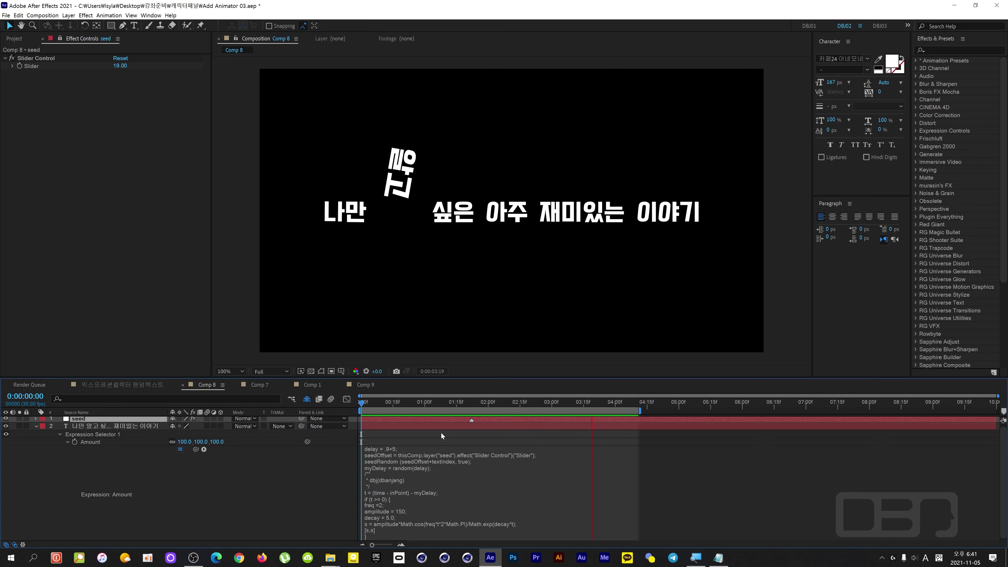
Change delay to .9+9 in the Amount expression and play the animation from the first frame.
click(402, 449)
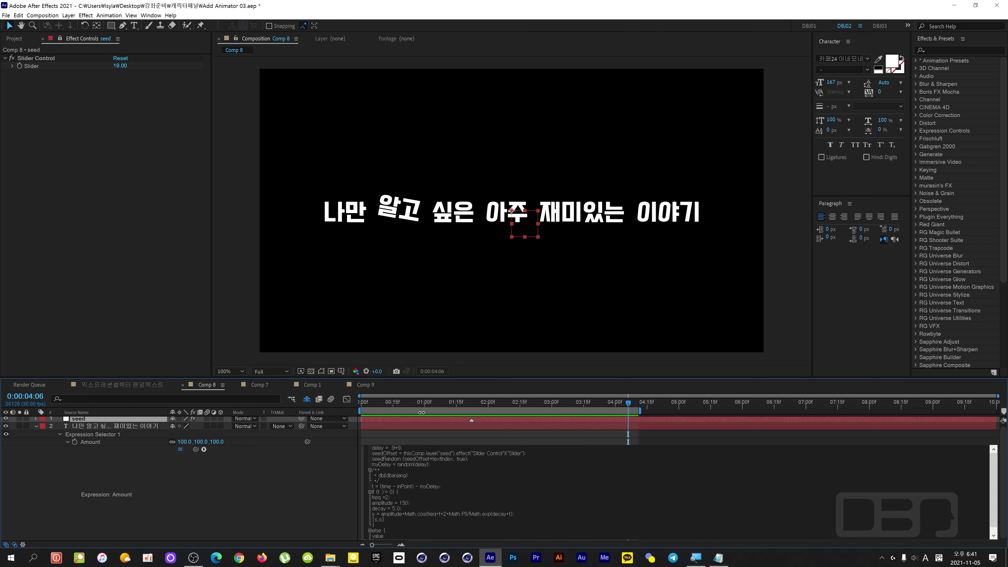
drag(430, 404, 327, 411)
key(space)
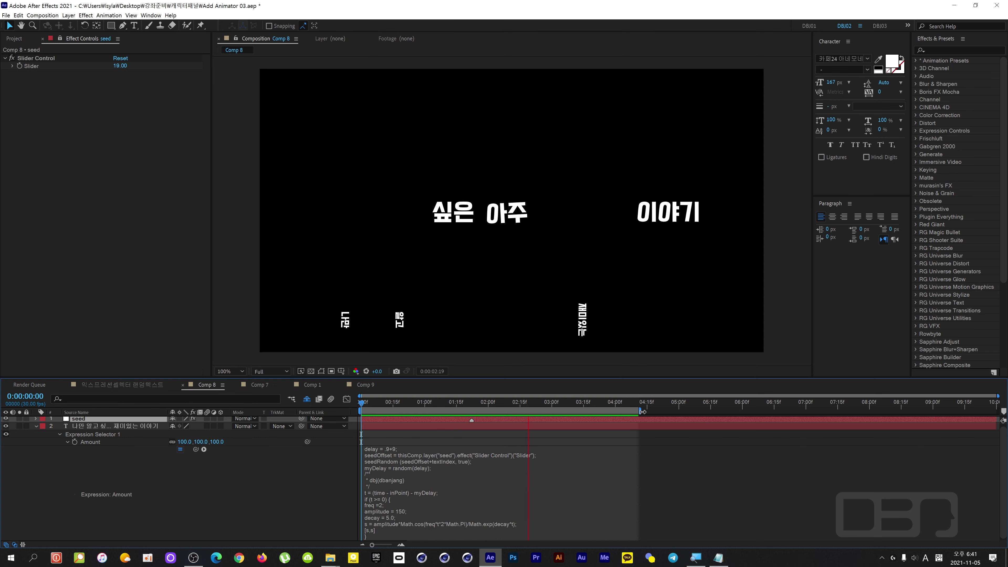
Extend the work area to the end of the composition and play the animation again.
key(space)
drag(641, 411, 998, 411)
key(space)
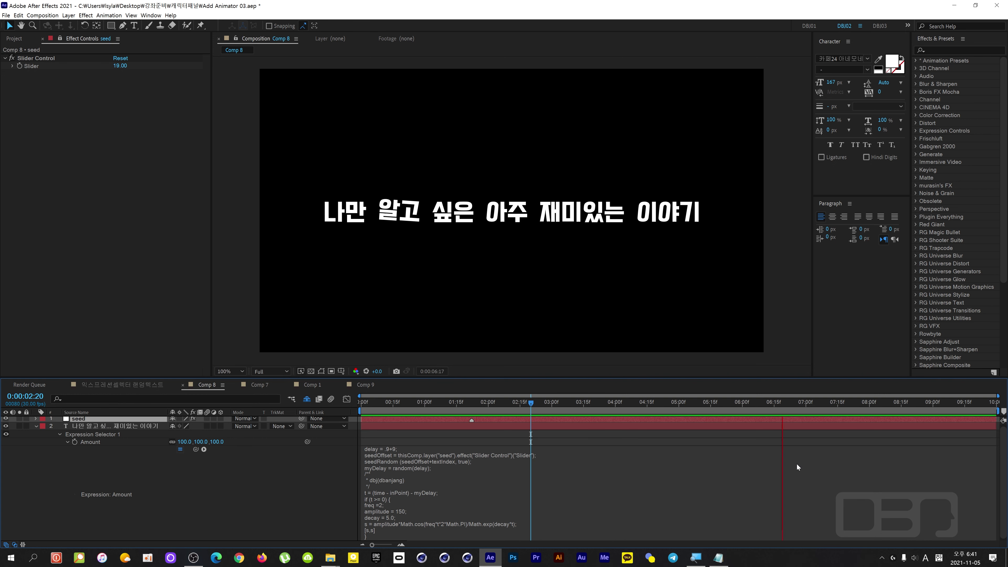
Stop playback and add a marker to the seed layer at 0:00:07:02.
key(space)
drag(816, 405, 810, 411)
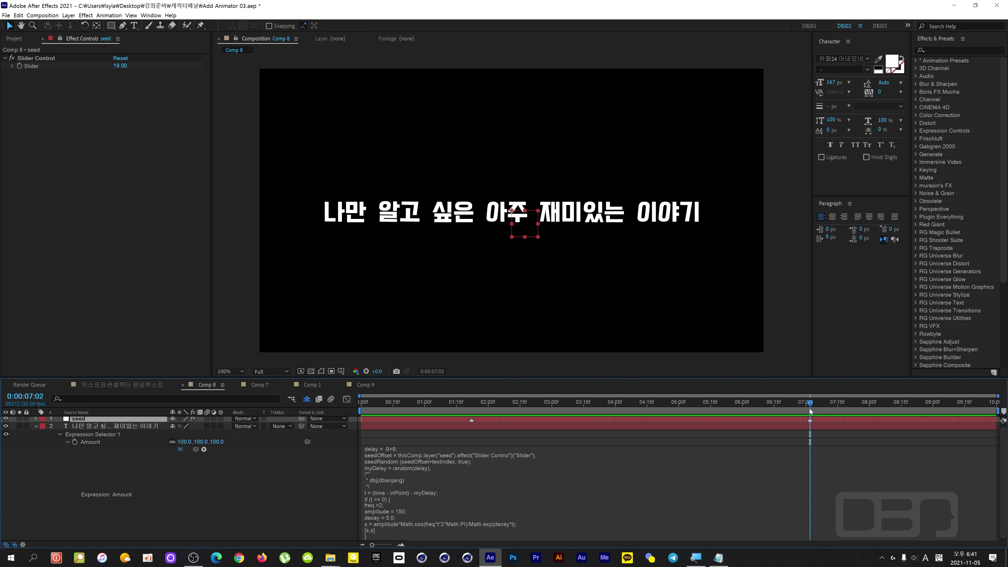
key(KP_Multiply)
Change delay to .9+19 in the Amount expression and play the animation from the first frame.
click(393, 452)
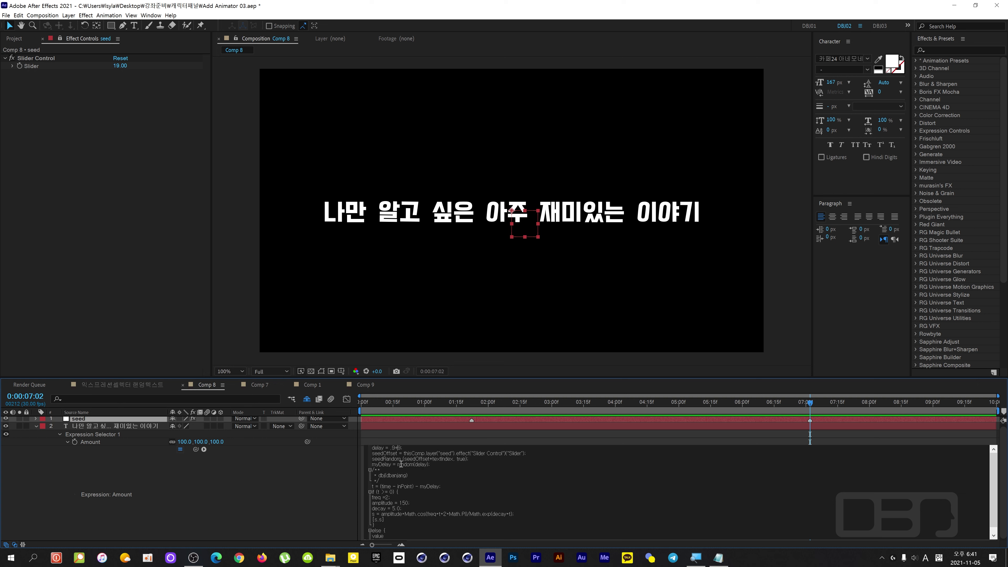
text(1)
drag(484, 406, 292, 413)
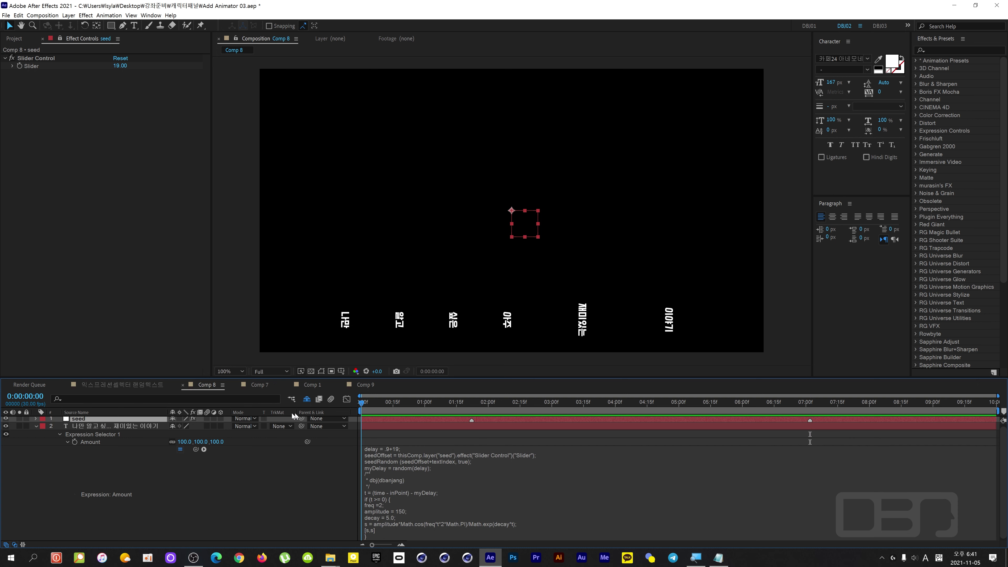
key(space)
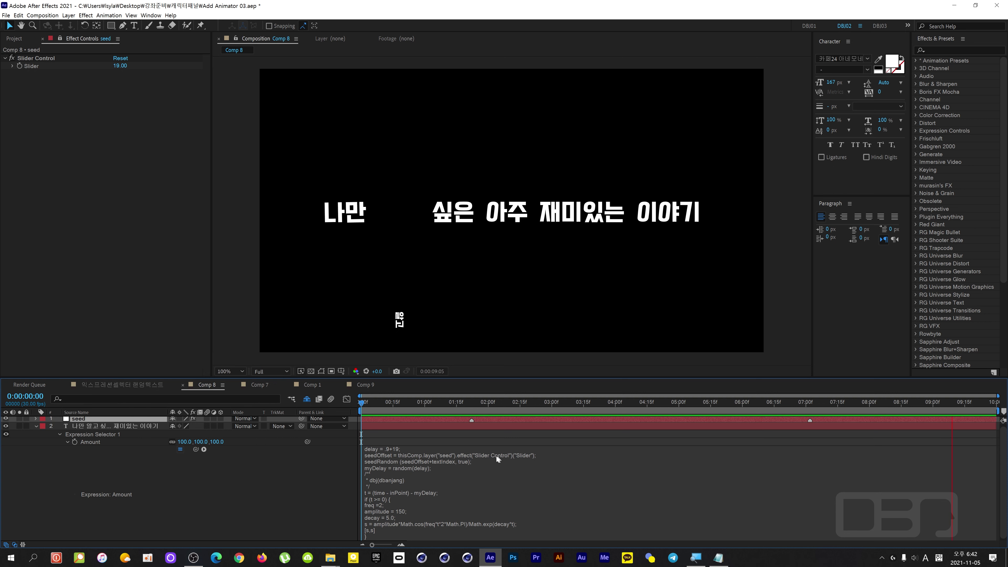
Stop playback, set delay to .5 in the Amount expression and play the animation from the first frame.
key(space)
click(393, 449)
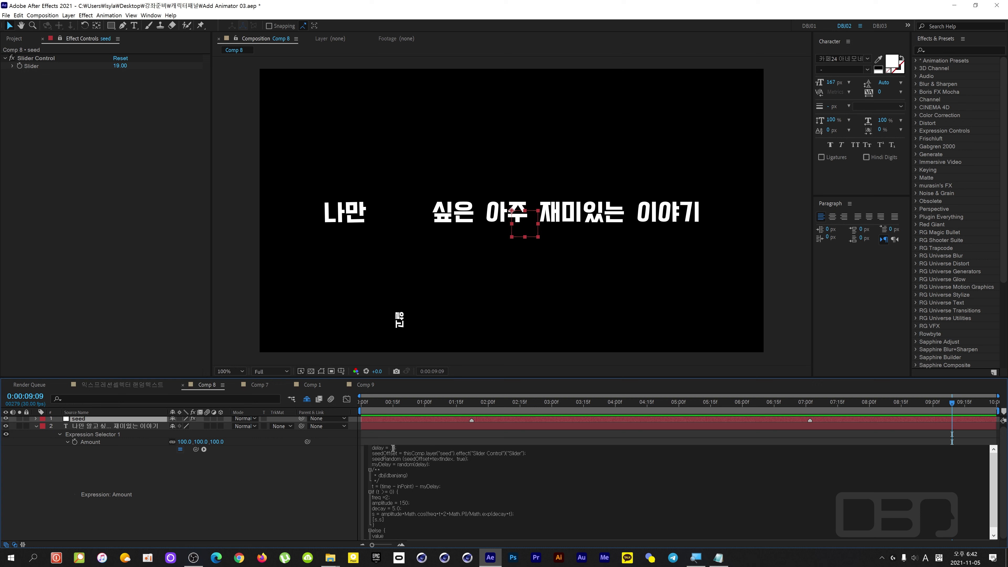
click(401, 449)
key(BackSpace)
drag(426, 403, 339, 402)
key(space)
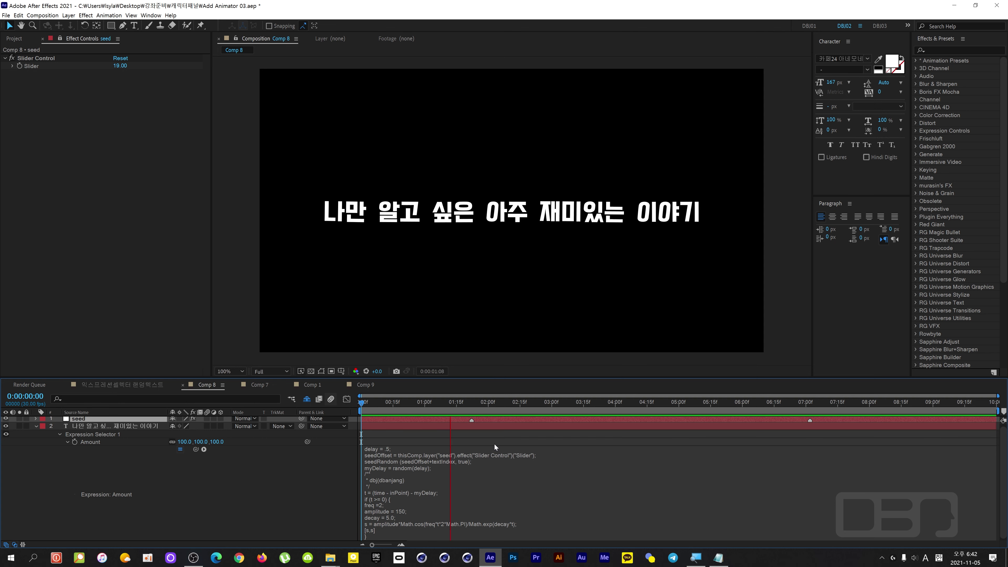
Replay the word animation from the first frame twice to examine its timing.
drag(551, 405, 353, 404)
key(space)
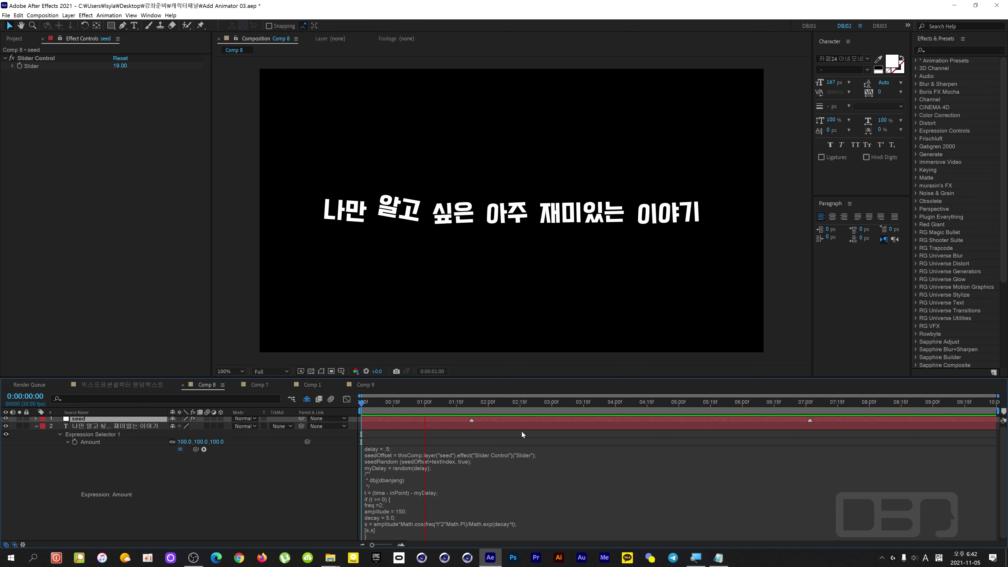
key(space)
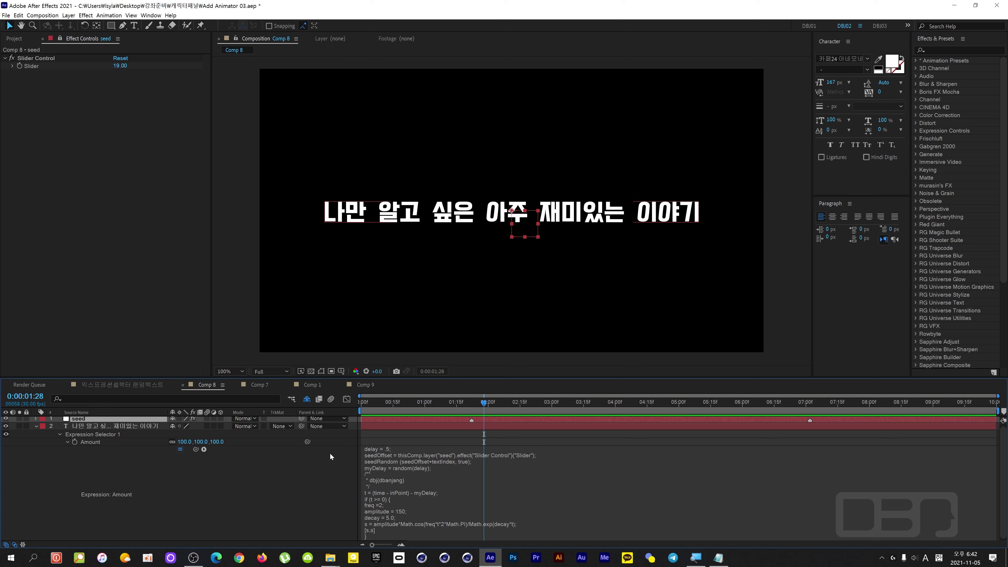
drag(423, 403, 356, 408)
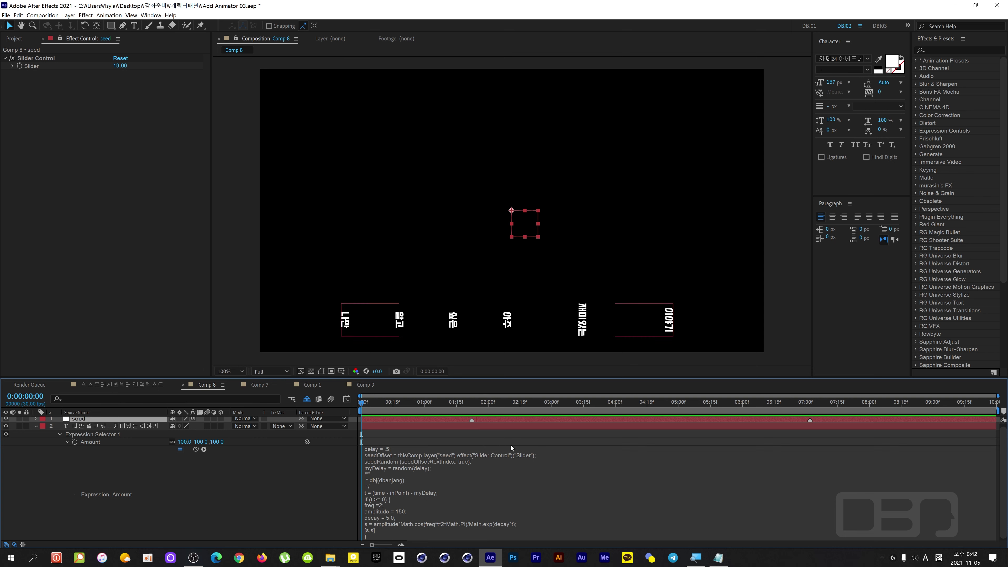
key(space)
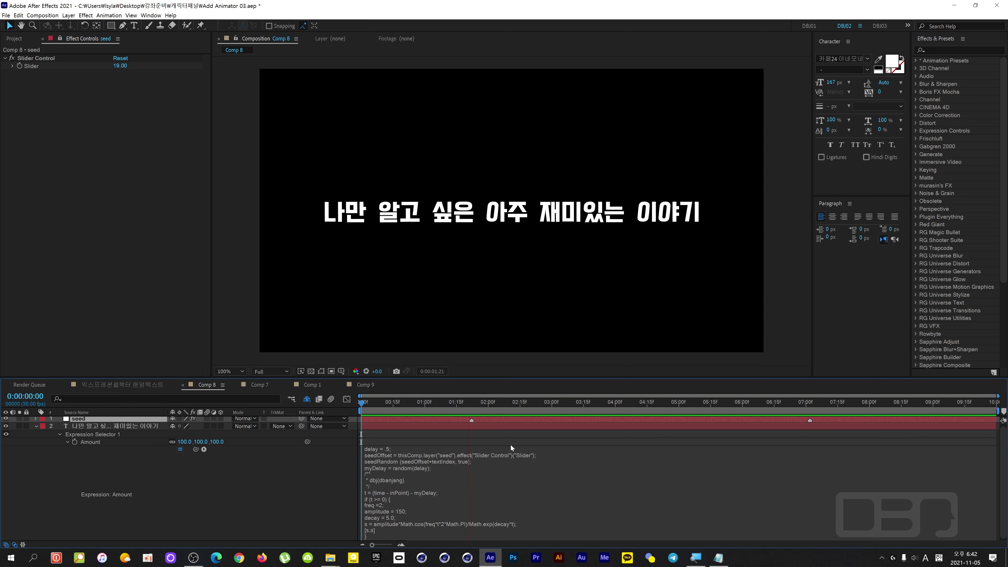
key(space)
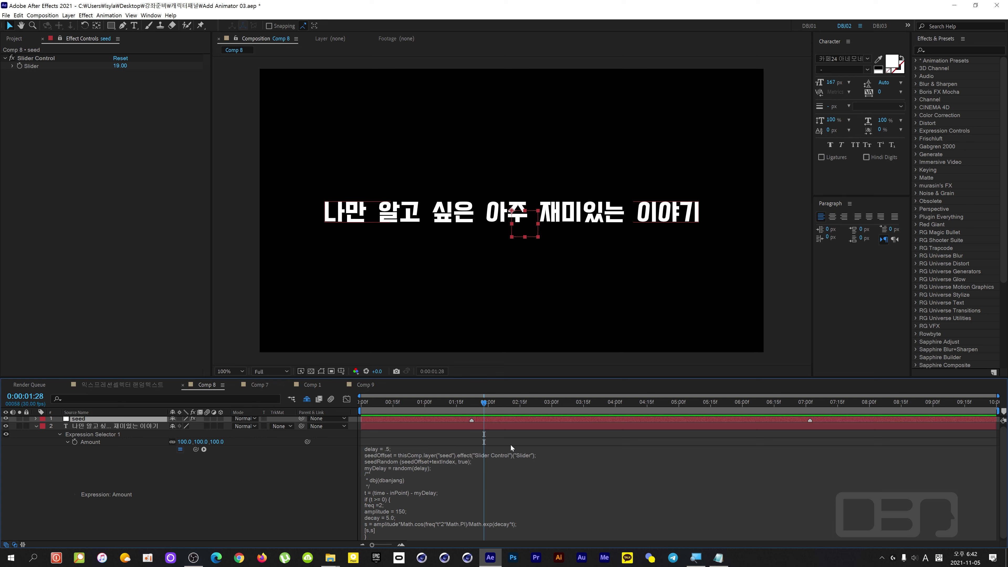
Return to the first frame and replace inPoint with 1.5 in the Amount expression's t line.
drag(487, 403, 471, 404)
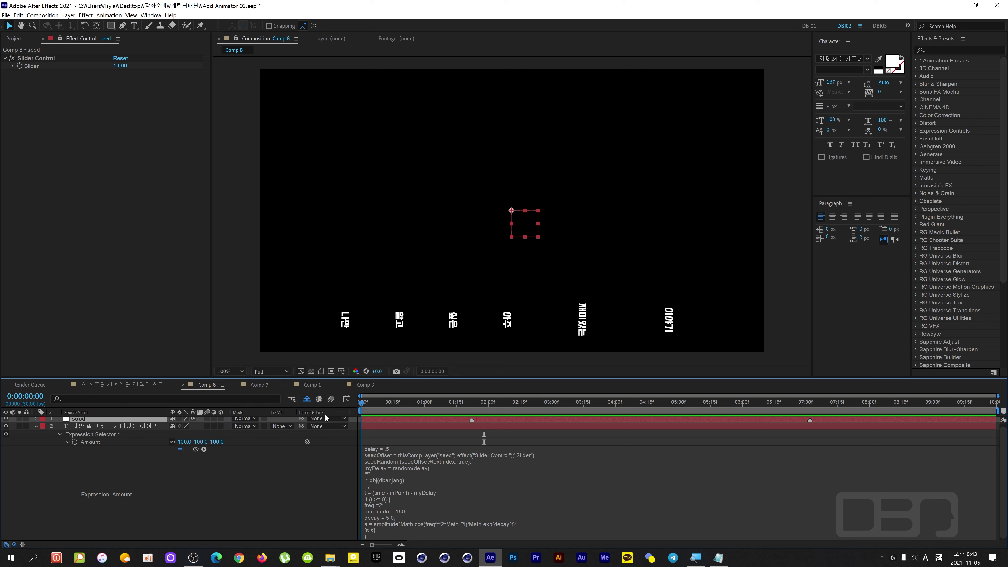
click(422, 503)
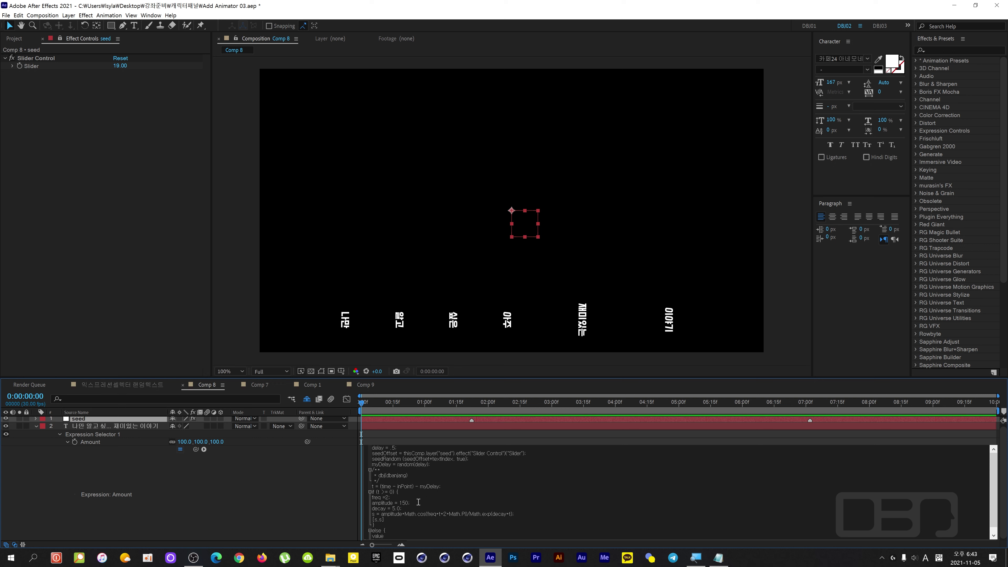
key(BackSpace)
key(BackSpace)
key(BackSpace)
key(BackSpace)
key(BackSpace)
key(BackSpace)
key(BackSpace)
text(1.5)
click(278, 489)
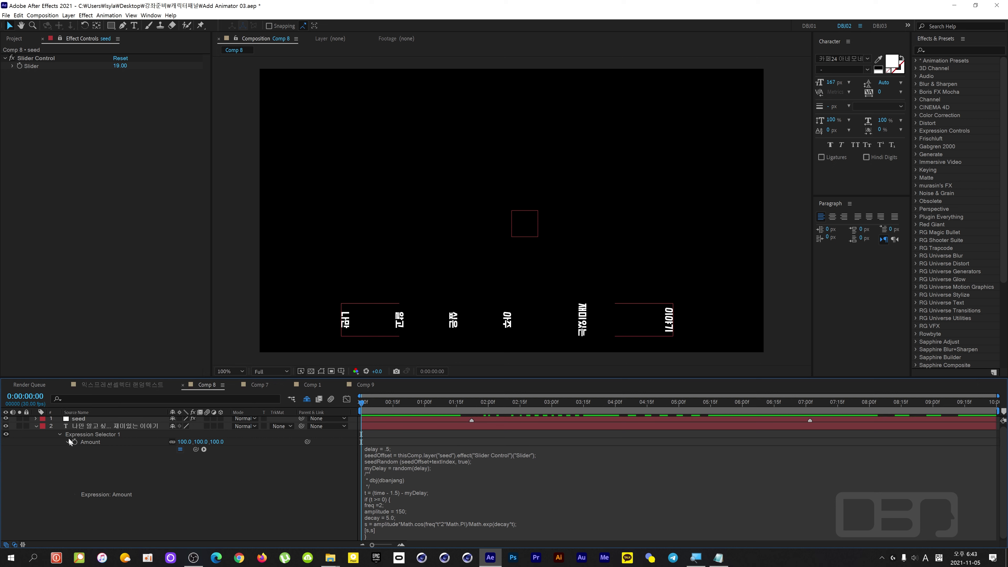
Show the text layer's Animator 1 properties and set its Rotation to -1x+0.0°.
click(105, 424)
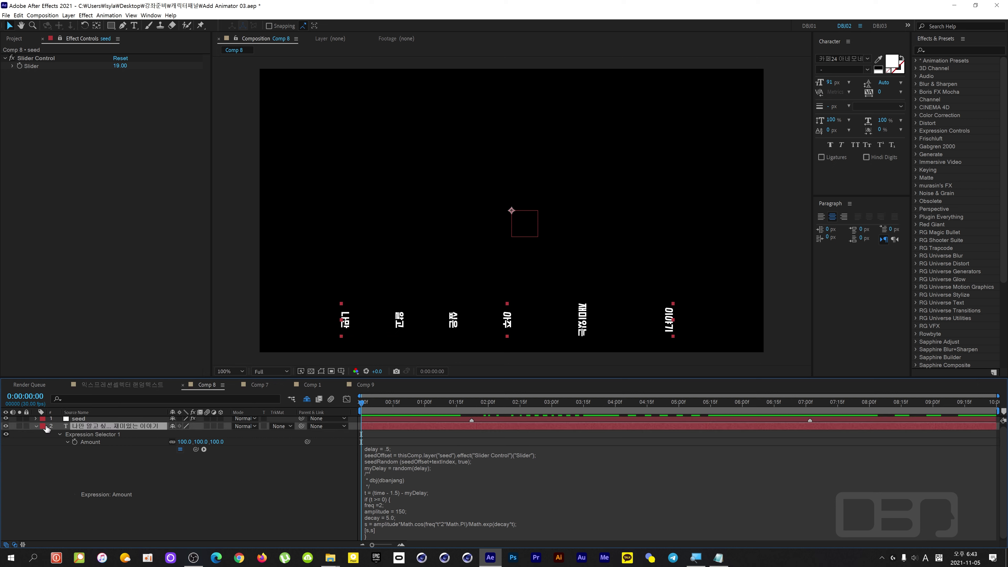
click(36, 426)
click(36, 426)
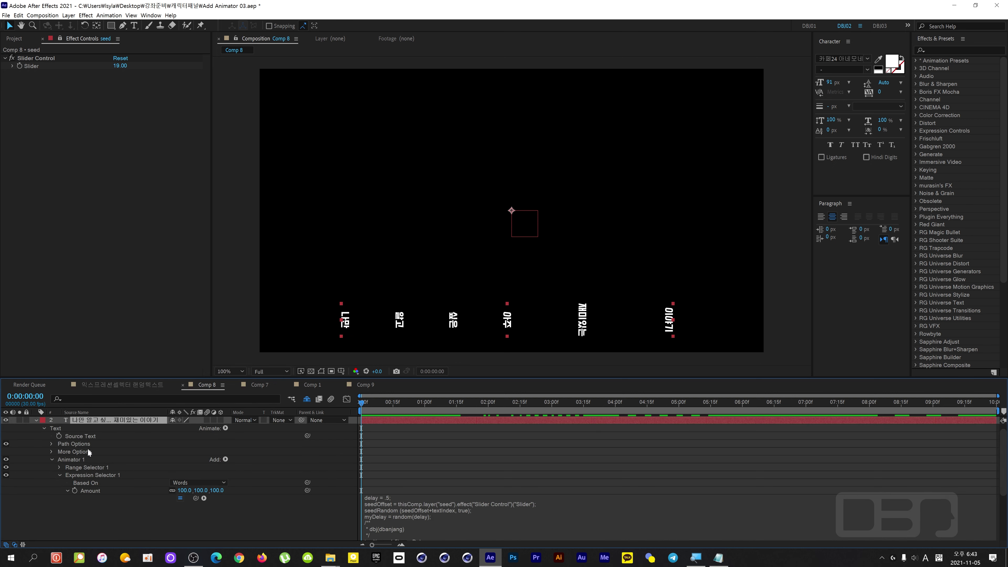
click(59, 474)
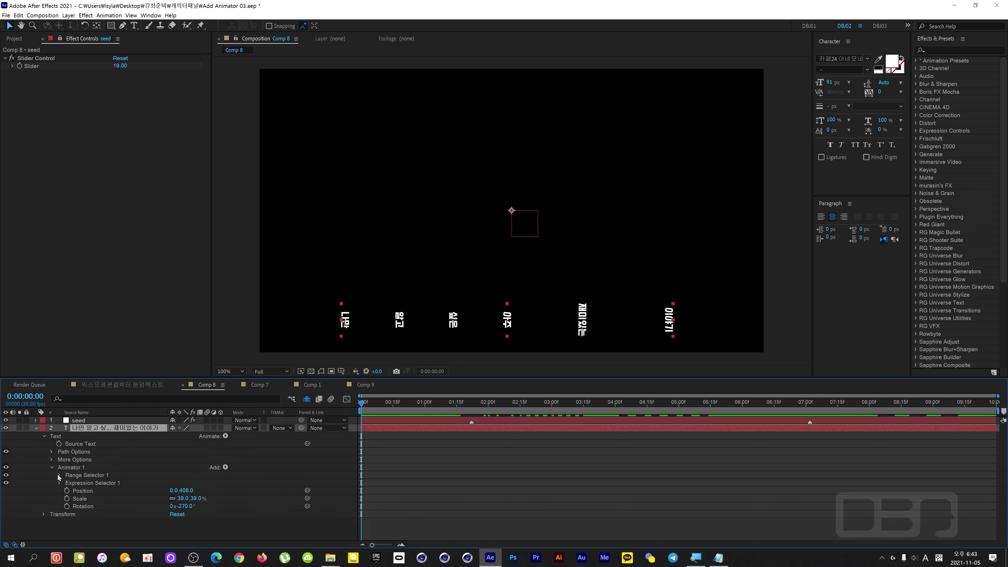
drag(185, 508, 187, 510)
click(187, 511)
text(0)
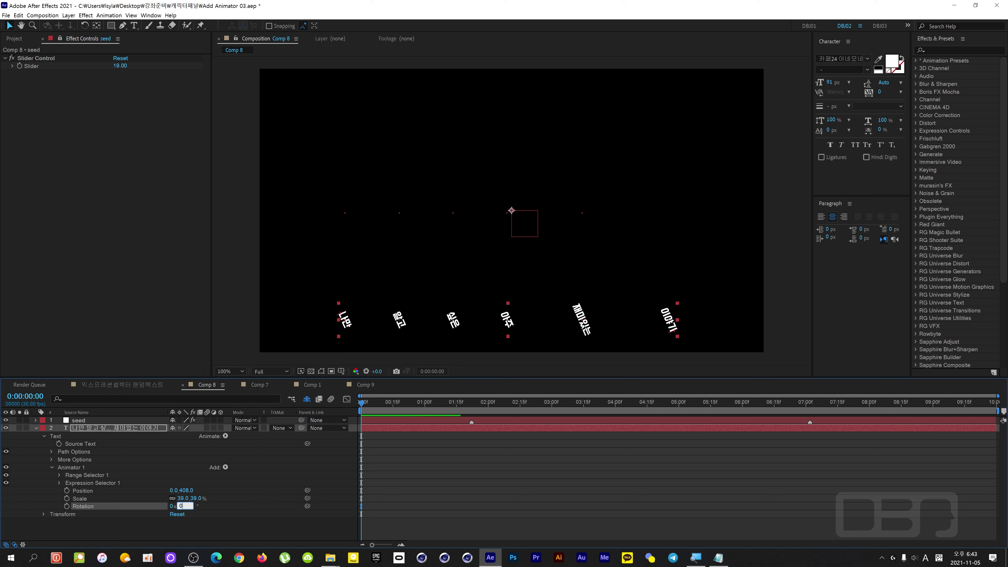
click(171, 506)
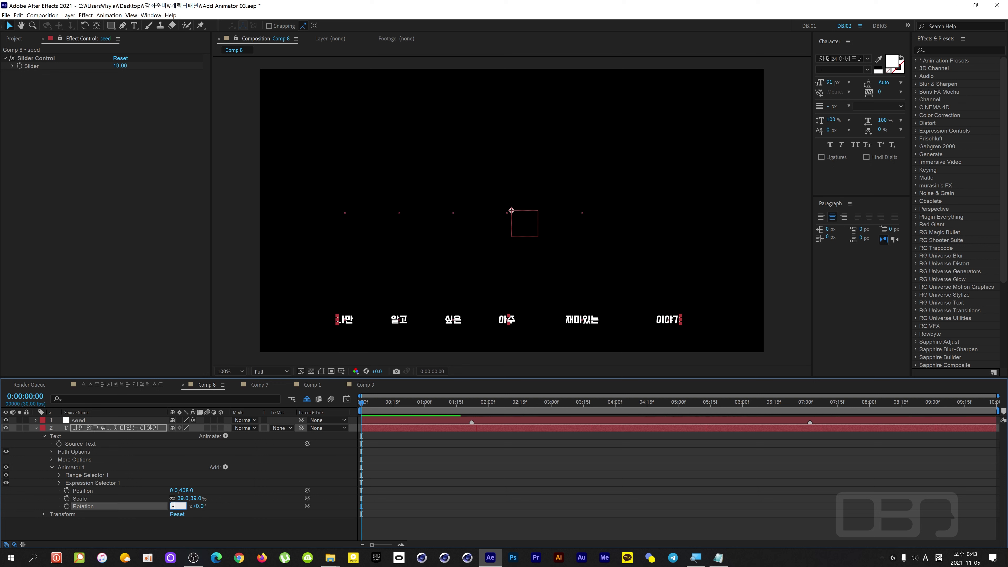
click(229, 516)
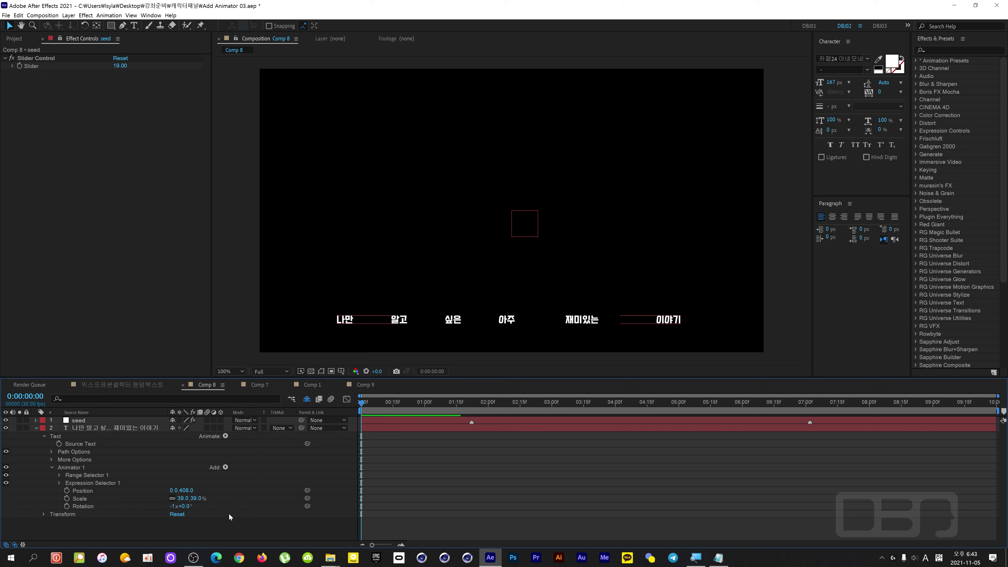
Play the animation from the first frame to check the new start time and rotation.
click(363, 405)
drag(368, 405, 361, 405)
key(space)
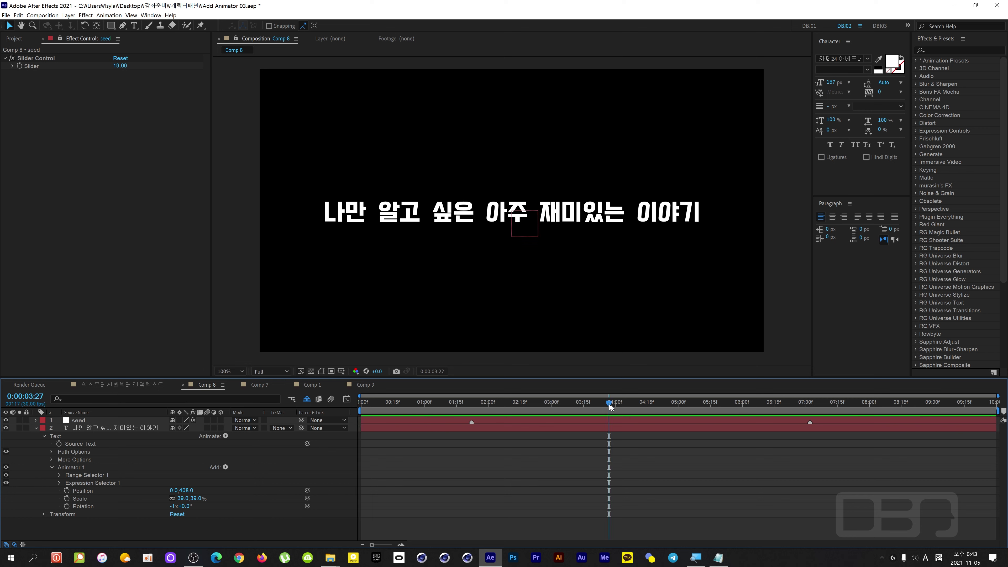
key(space)
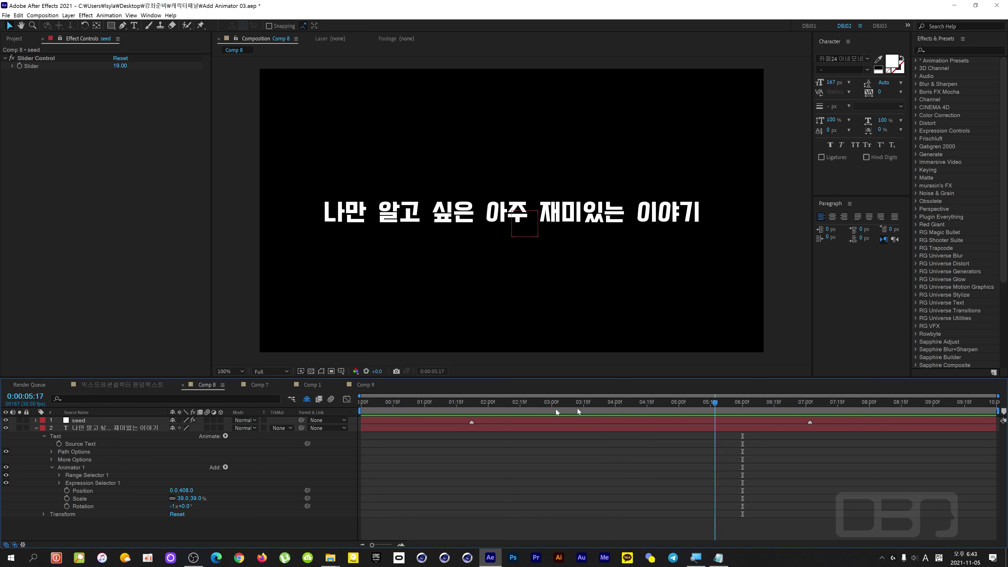
key(space)
Reveal the text layer's Amount expression and examine its seedOffset line.
drag(351, 420, 384, 421)
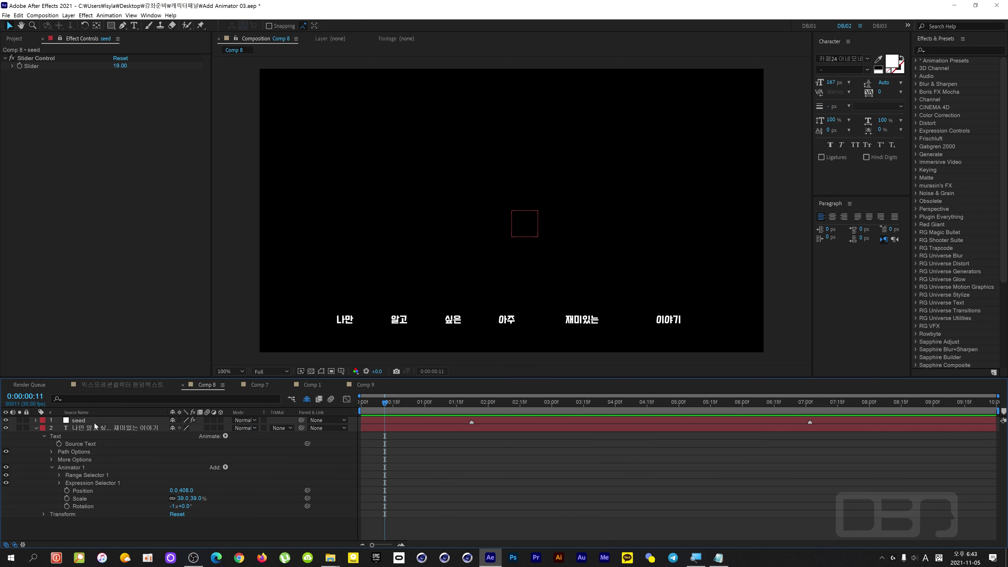
click(109, 428)
key(e)
key(e)
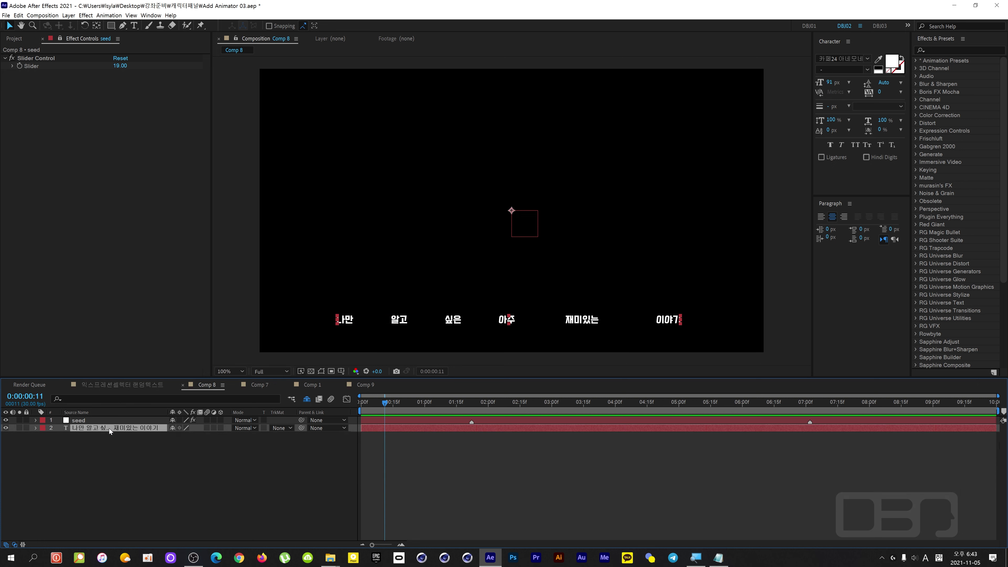
click(394, 458)
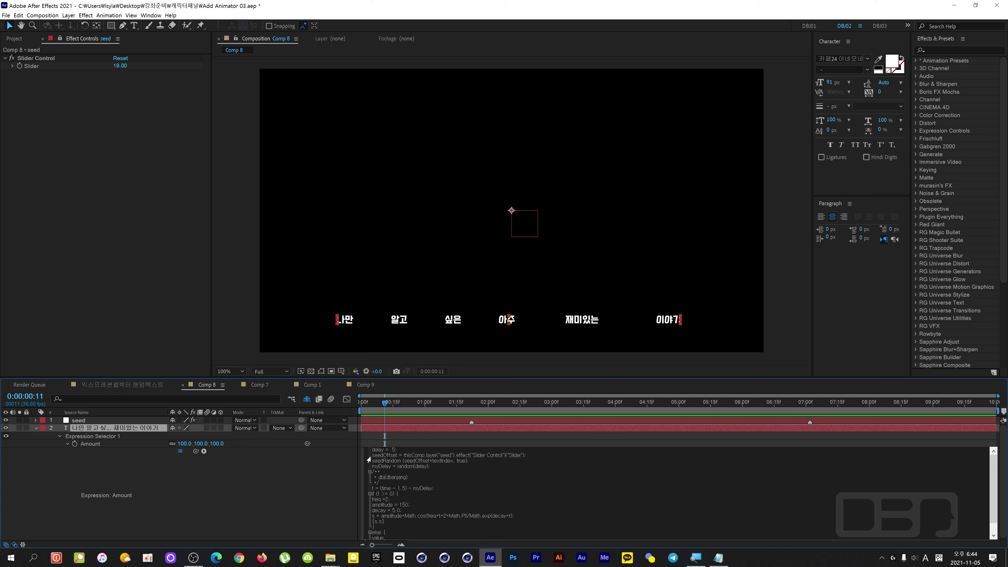
drag(372, 455, 402, 459)
click(410, 454)
Preview the opening of the animation from the first frame, stop playback and deselect the text layer.
drag(384, 405, 360, 408)
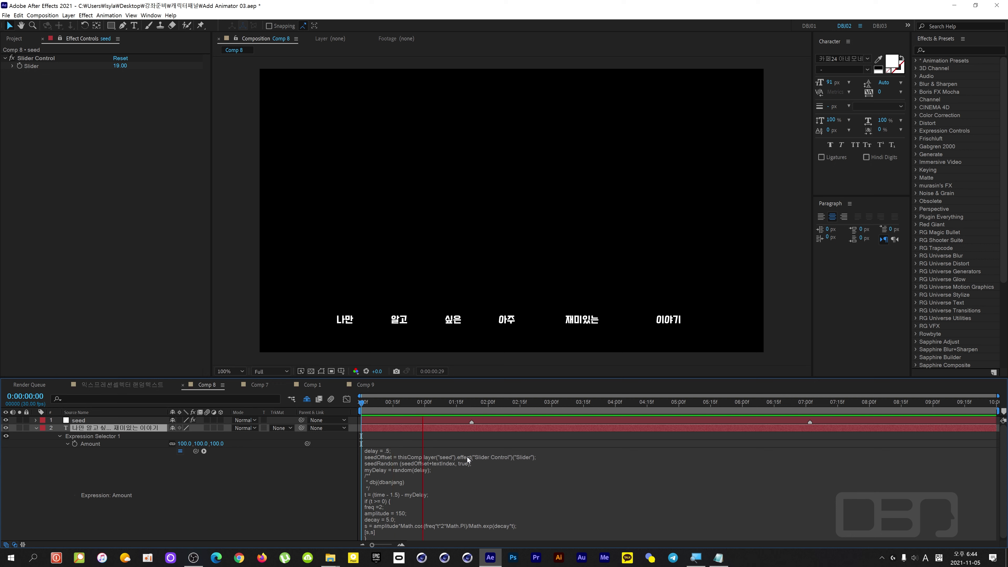
key(space)
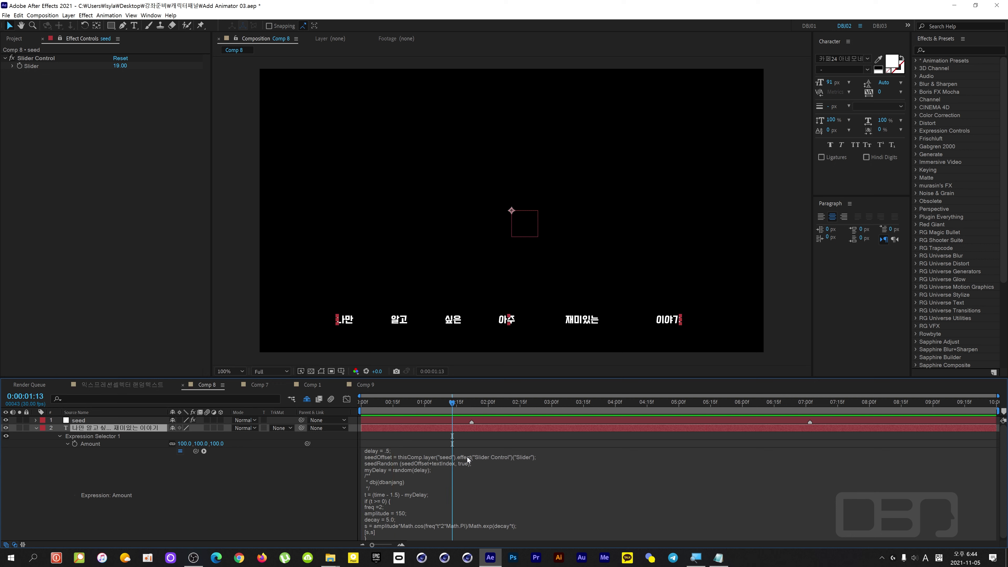
click(308, 470)
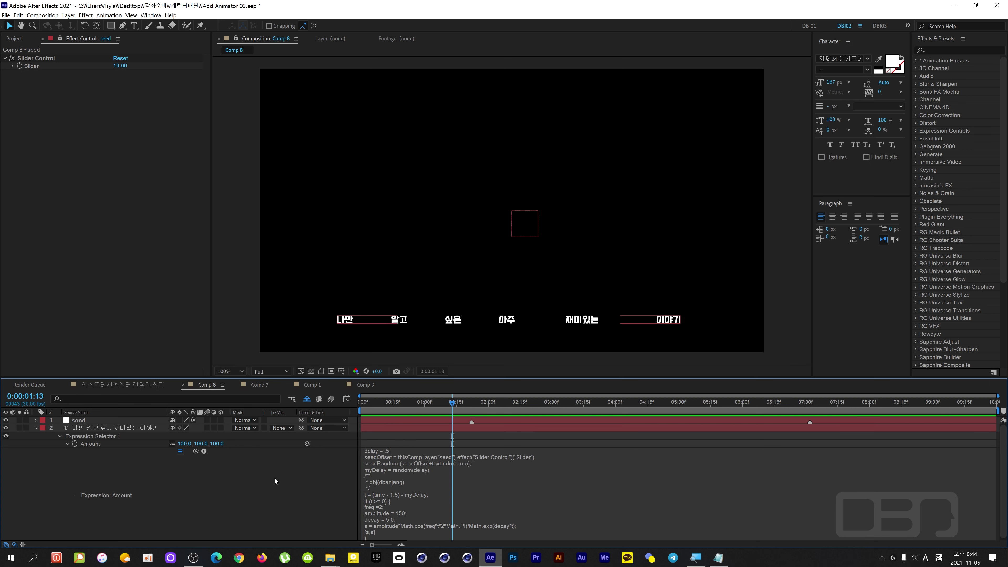